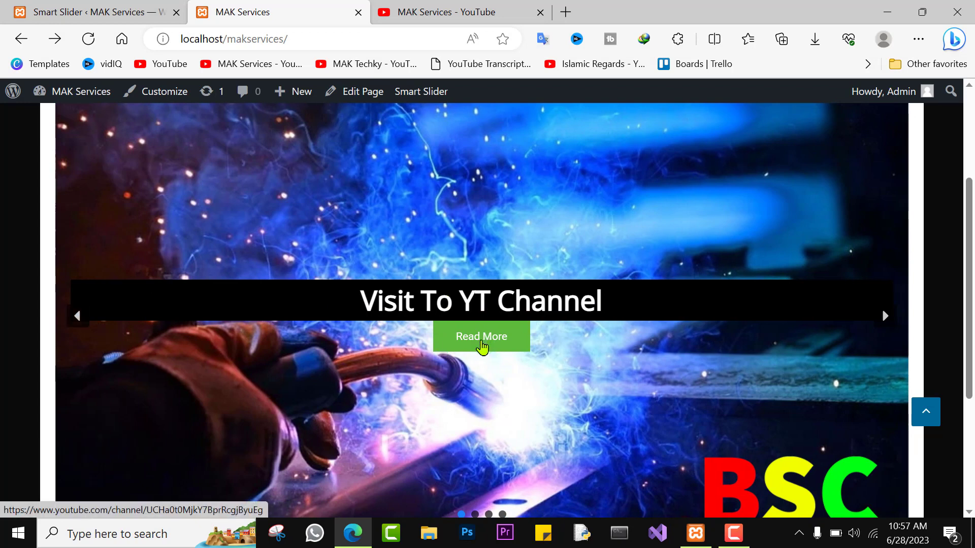
Open the slide's Read More link in a new browser tab and look through the linked YouTube channel page.
right_click(482, 347)
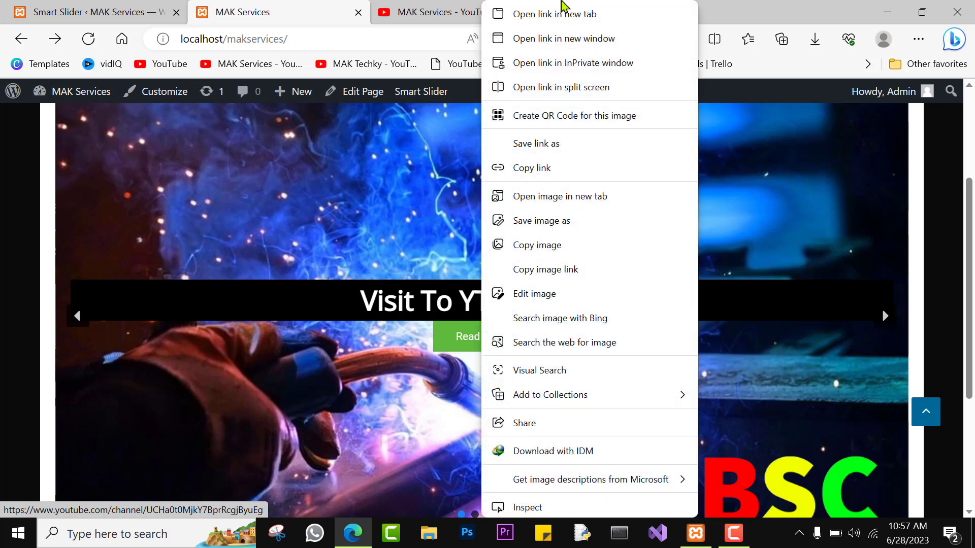
left_click(562, 14)
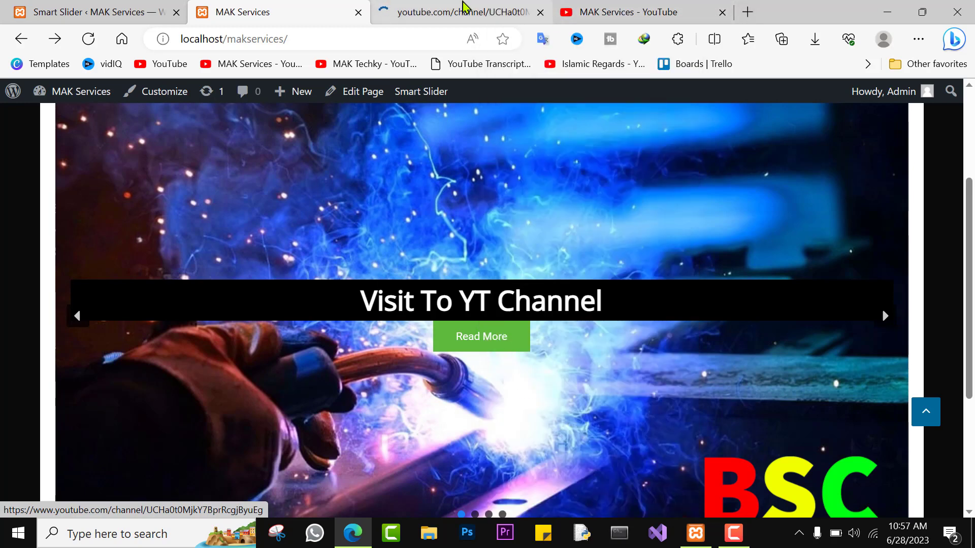
left_click(463, 15)
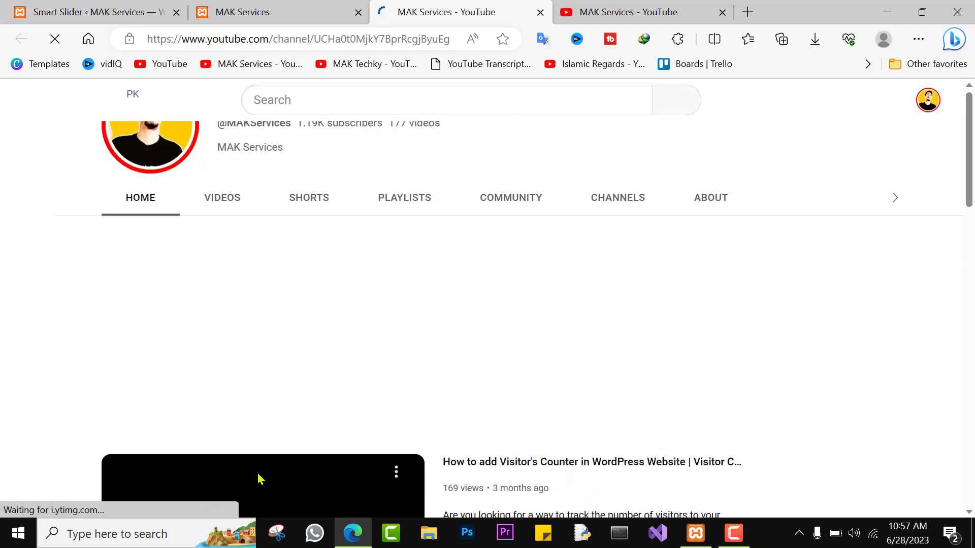
scroll(249, 464, "down", 4)
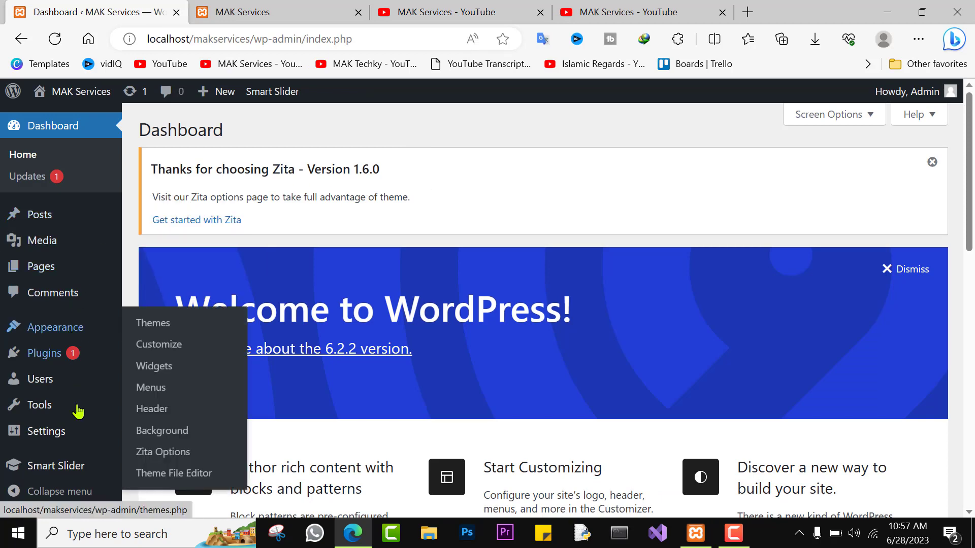
Open My project in Smart Slider from the WordPress dashboard and open its slide named 1 for editing.
mouse_move(68, 471)
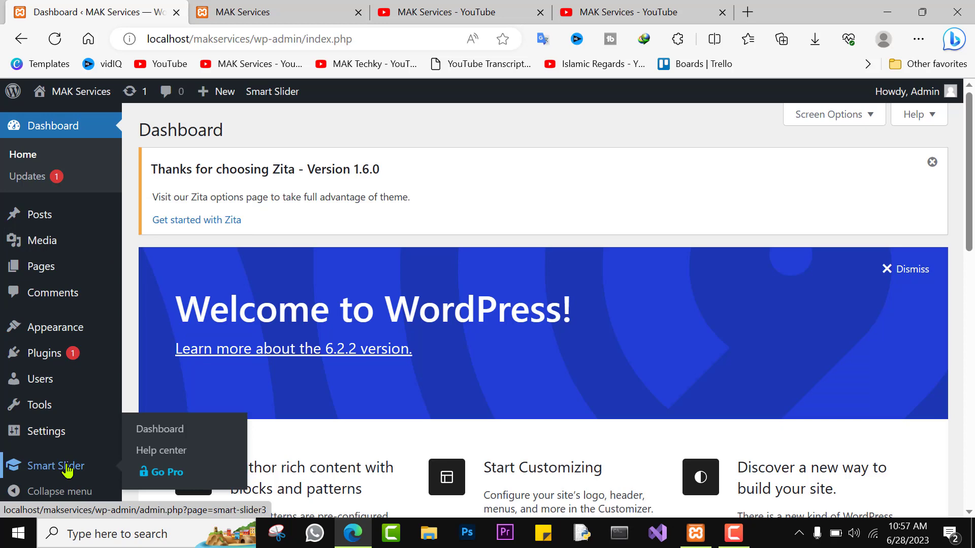
left_click(68, 471)
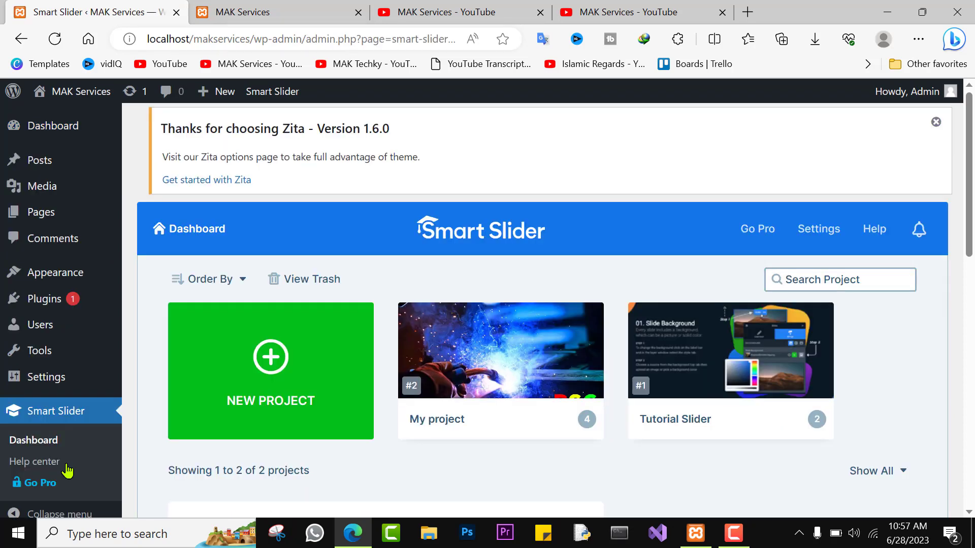
mouse_move(480, 330)
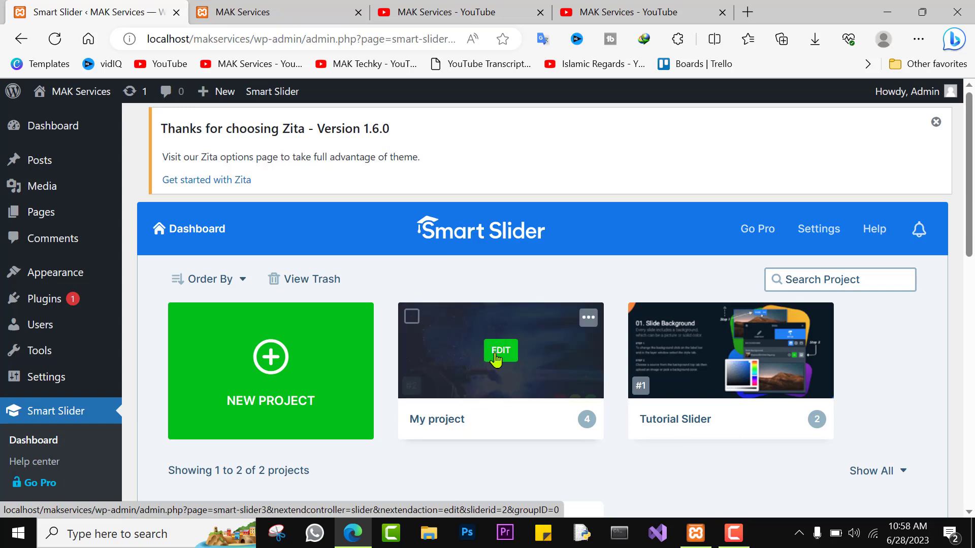
left_click(495, 355)
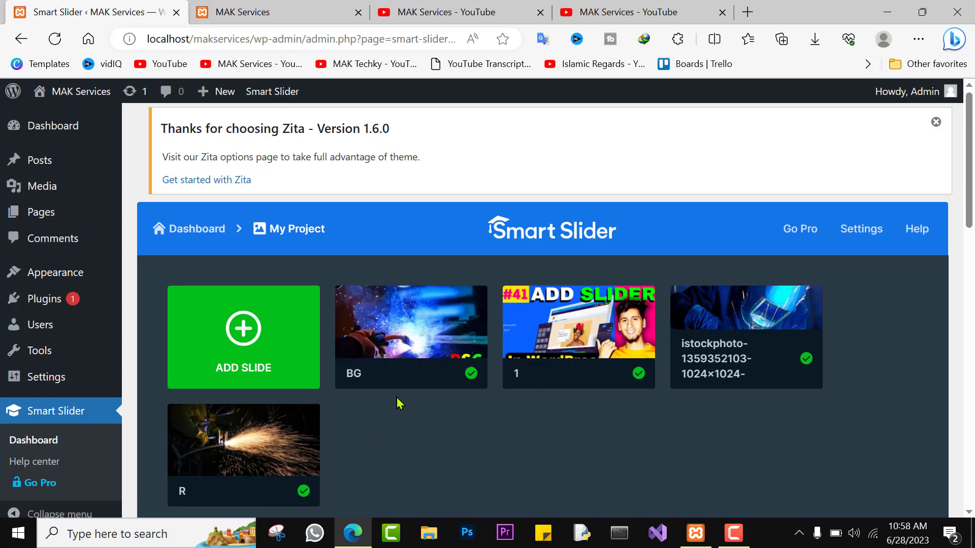
mouse_move(413, 355)
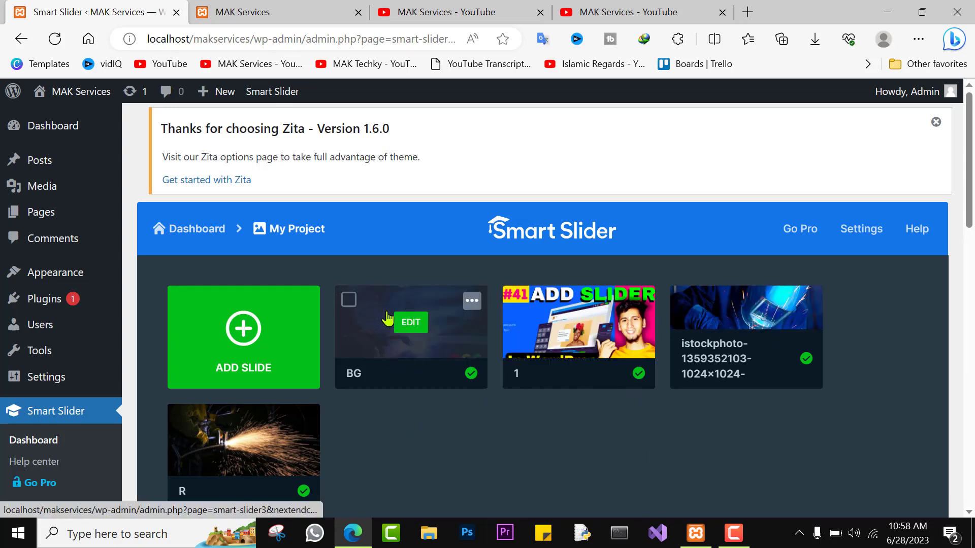
mouse_move(578, 333)
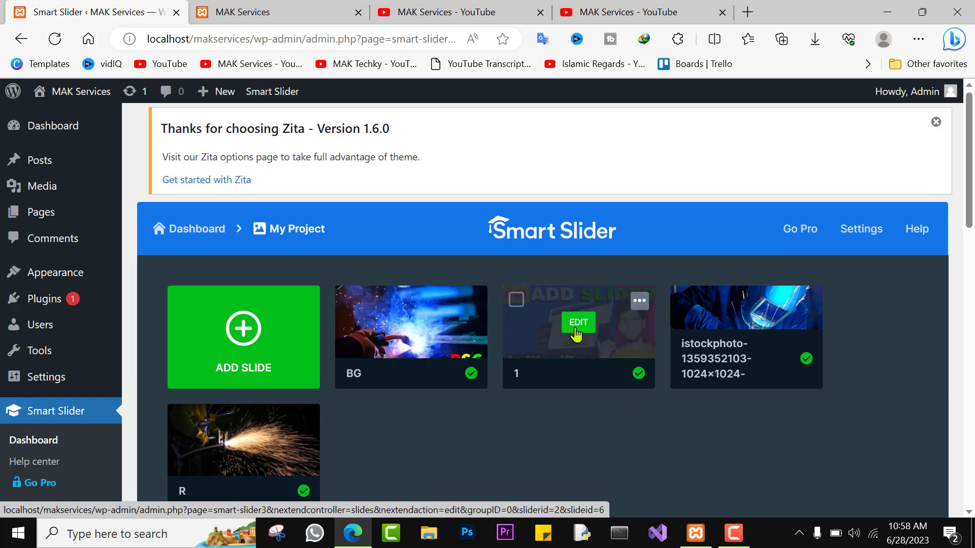
left_click(578, 329)
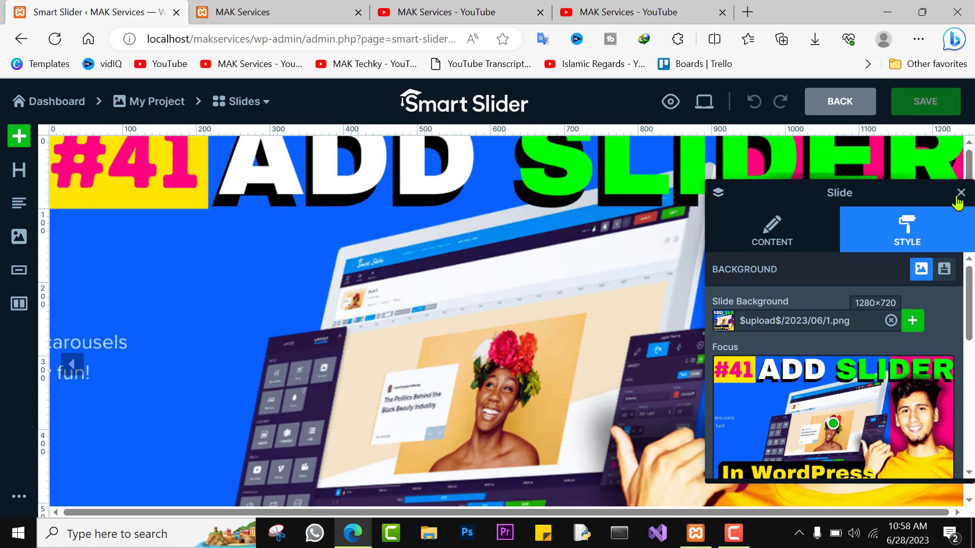
Add a heading layer to the slide with the text "How to add a slider in WordPress".
left_click(957, 197)
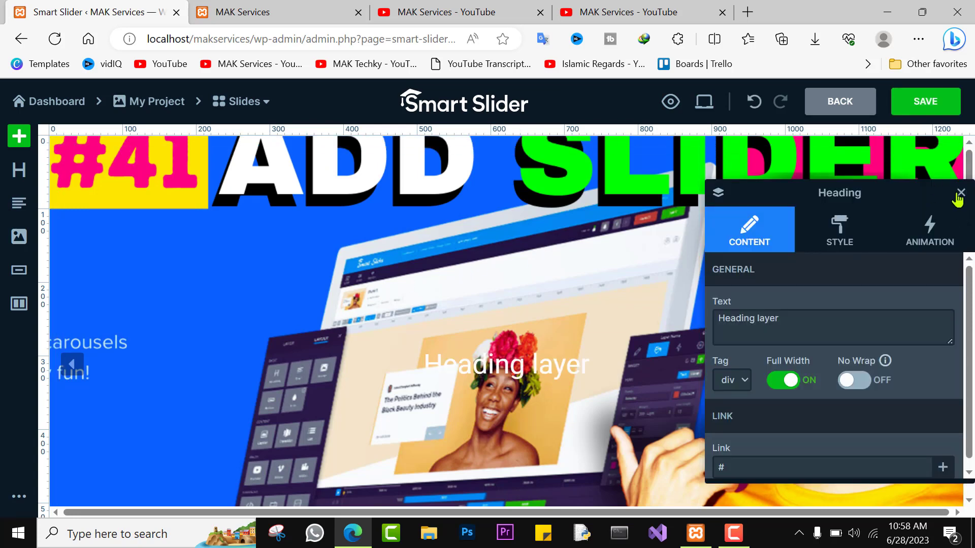
left_click(958, 197)
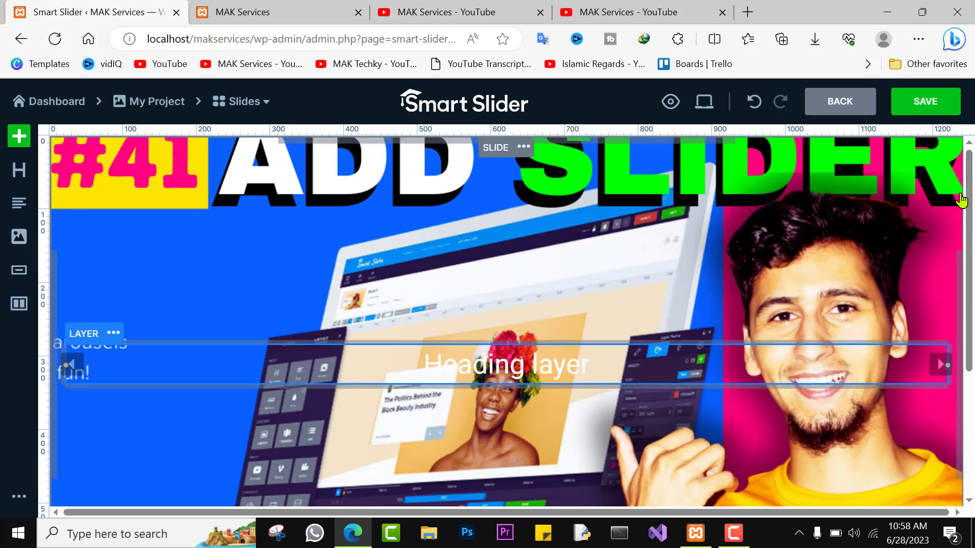
left_click(19, 175)
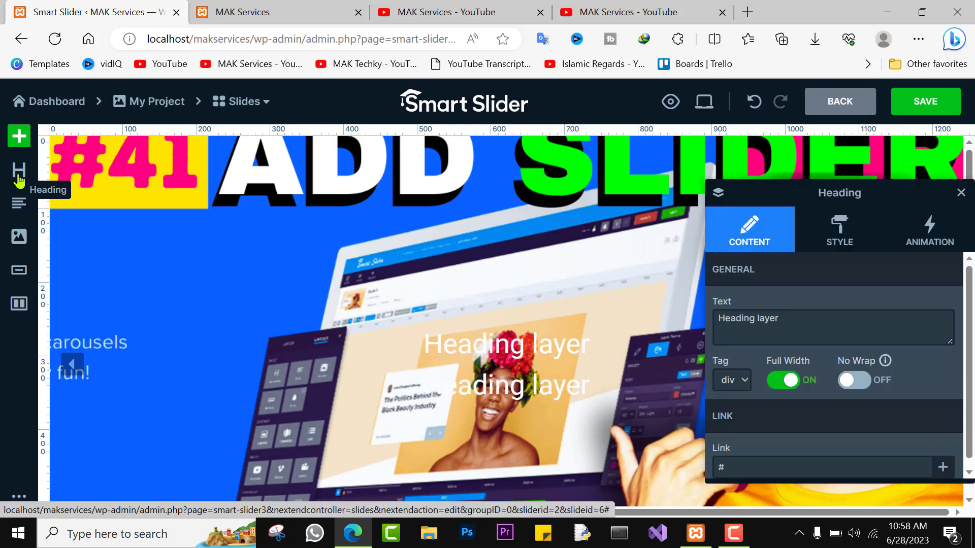
left_click_drag(792, 319, 707, 327)
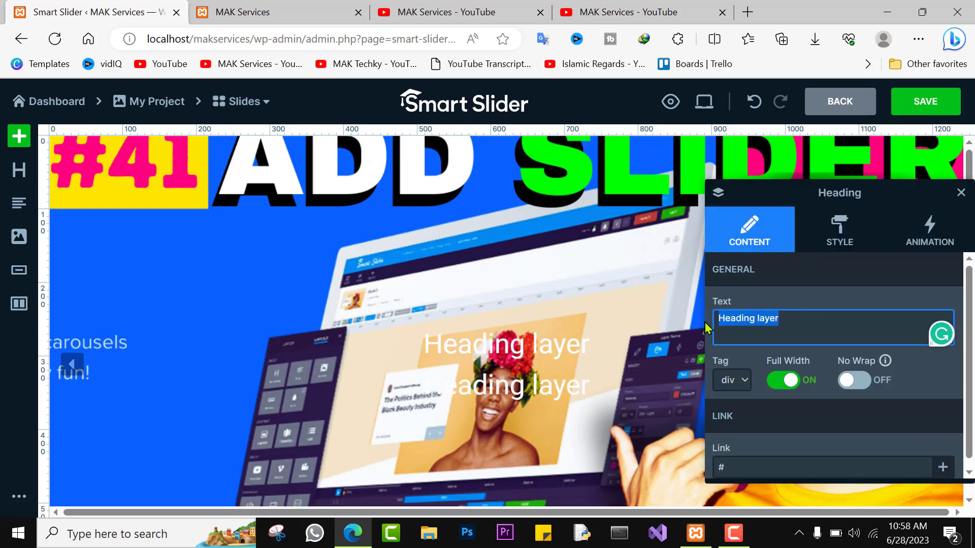
key("BackSpace")
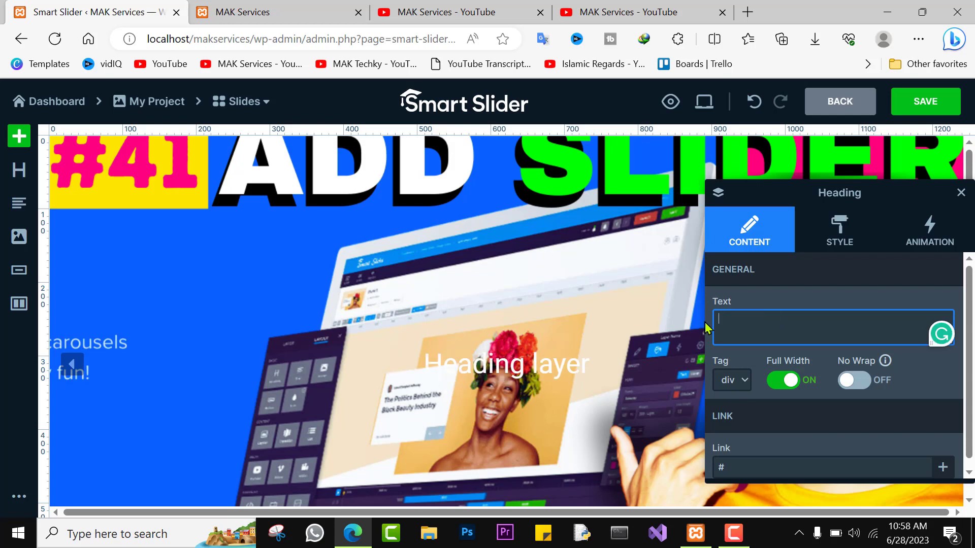
type("How to add a slider in WordPress")
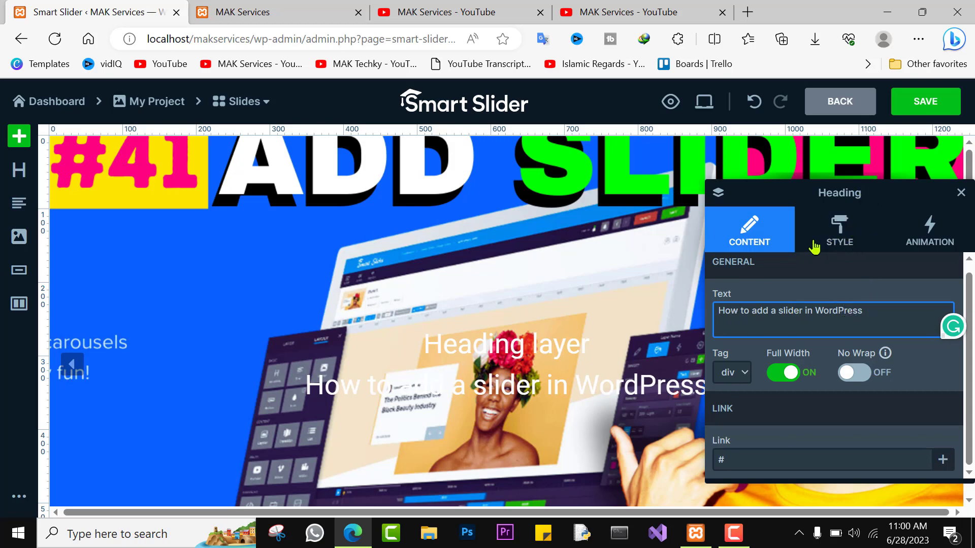
Set the new heading's font family to Dancing Script.
left_click(837, 234)
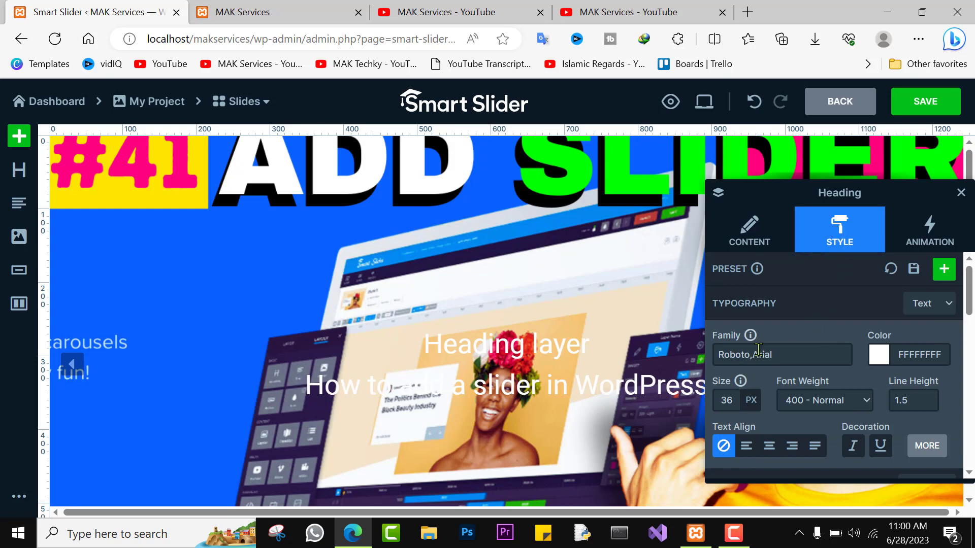
left_click(800, 354)
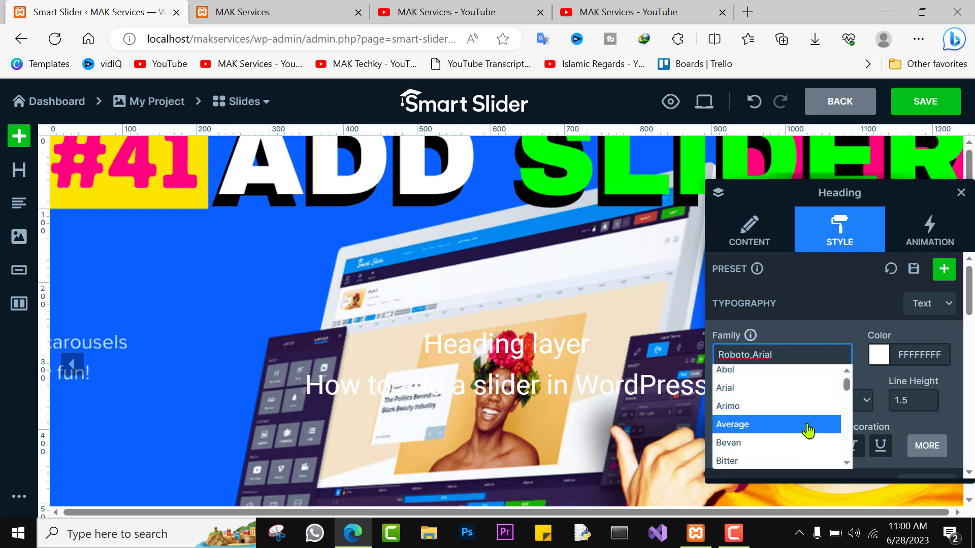
scroll(808, 430, "down", 1)
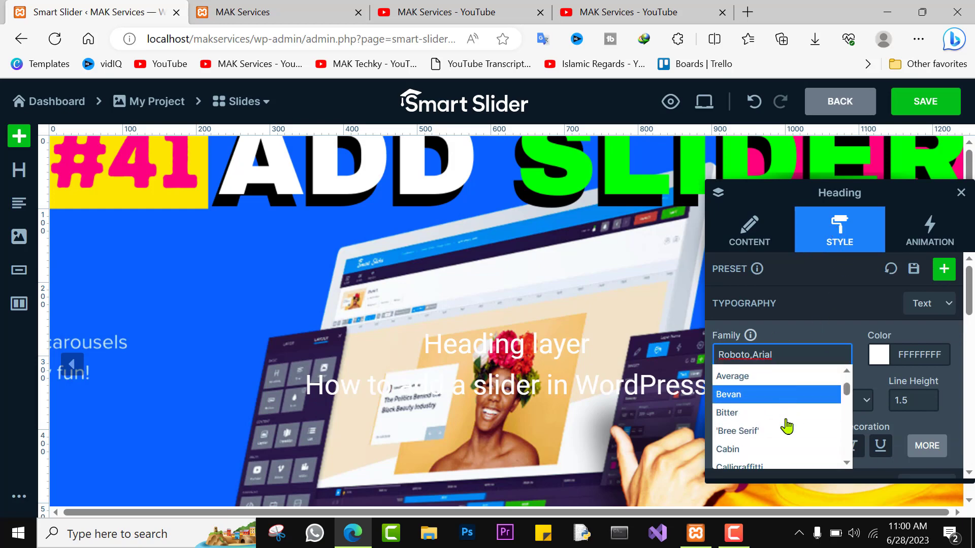
scroll(784, 431, "down", 1)
scroll(783, 430, "down", 2)
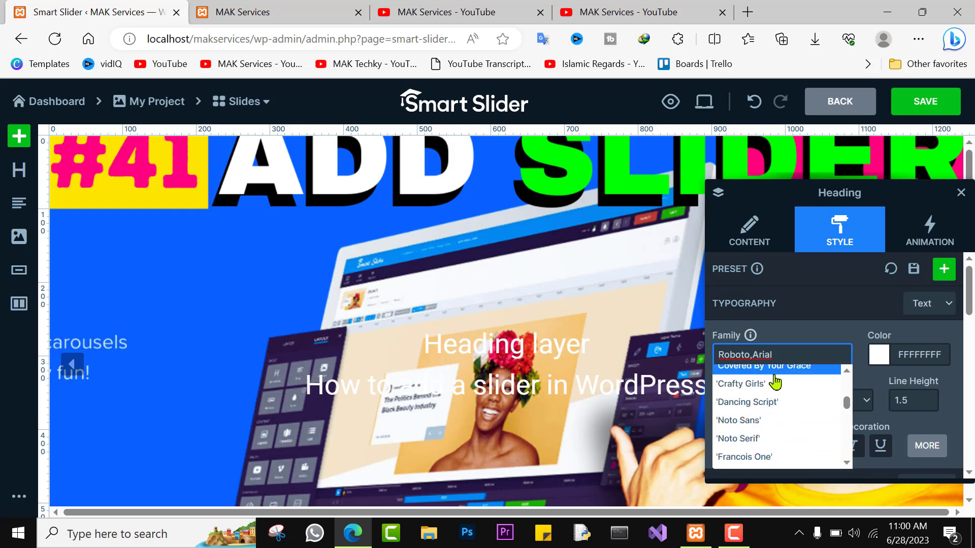
left_click(758, 406)
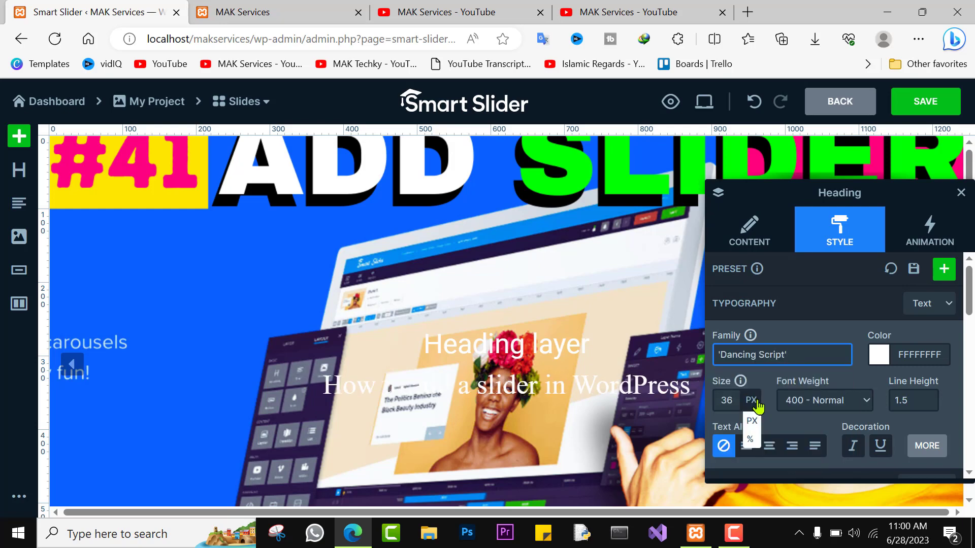
Delete the extra layer reading "Heading layer" and set the remaining heading's font family to Average.
left_click(571, 343)
key("Delete")
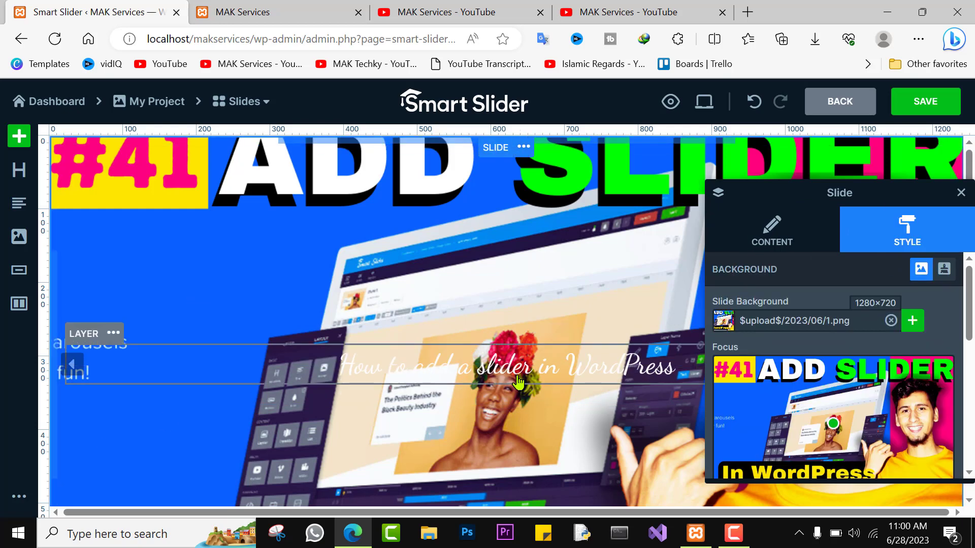
left_click(517, 382)
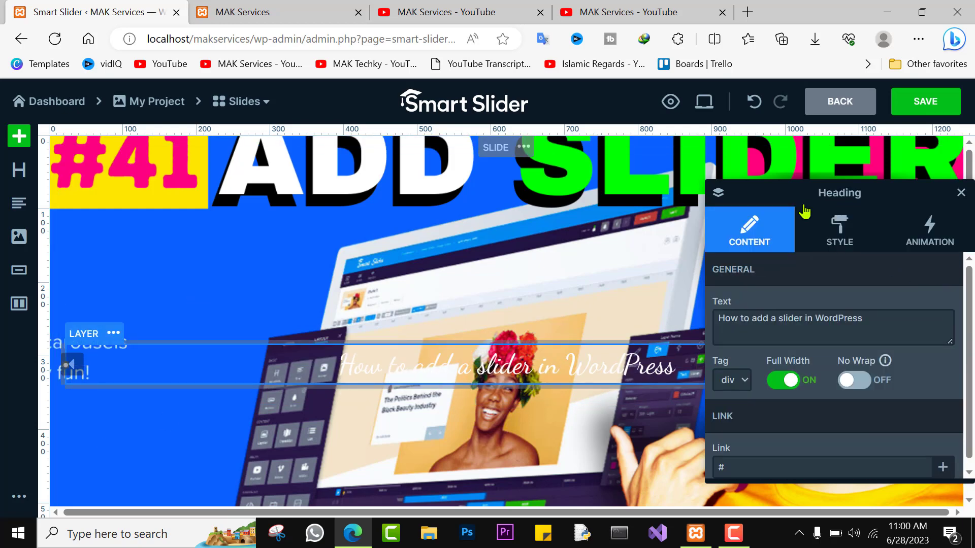
left_click(836, 233)
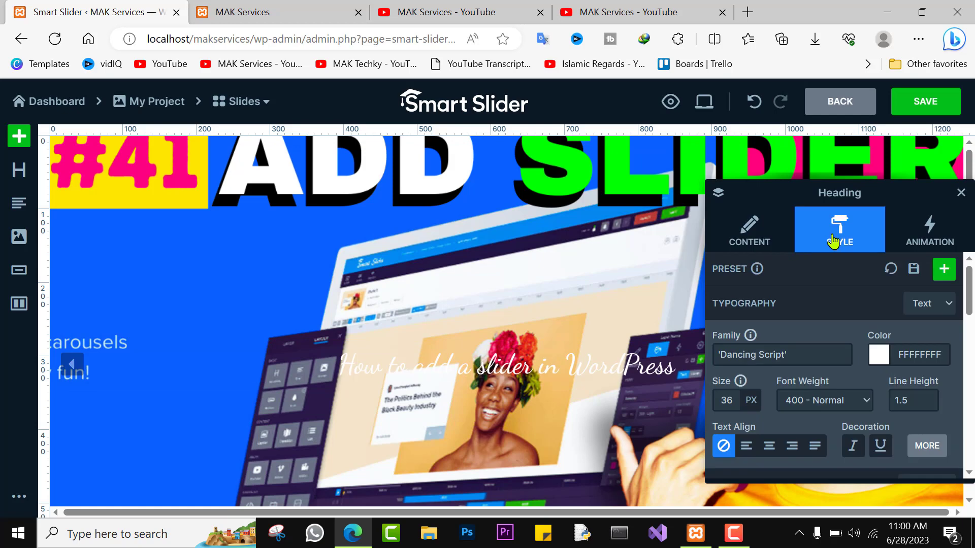
left_click(758, 347)
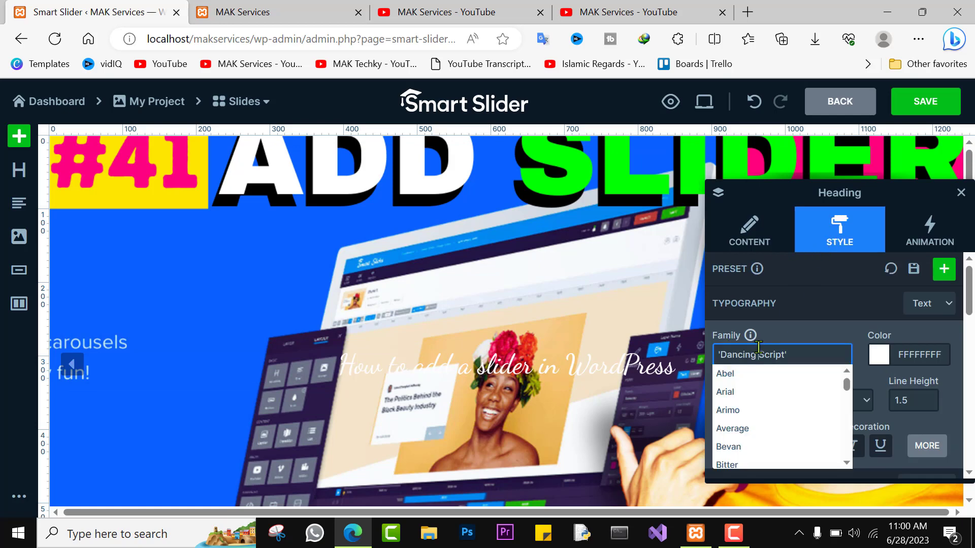
left_click(731, 431)
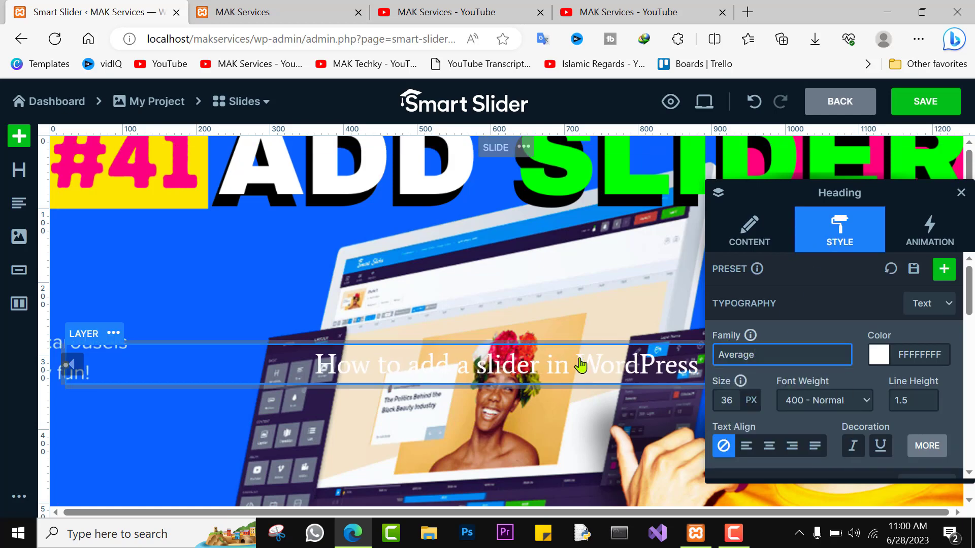
Set the heading's text color to red FF0000FF and its font weight to 800 - Extra bold.
left_click(879, 370)
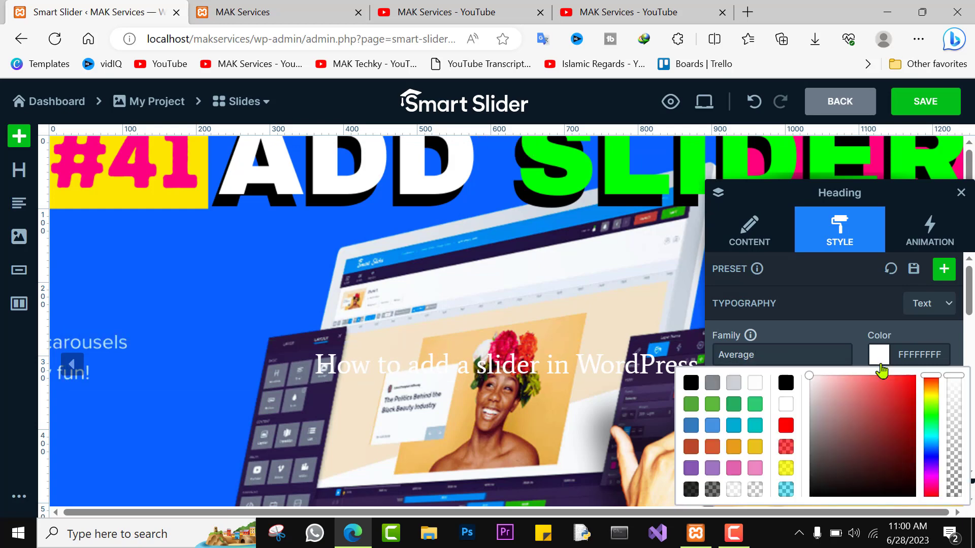
left_click_drag(893, 405, 928, 378)
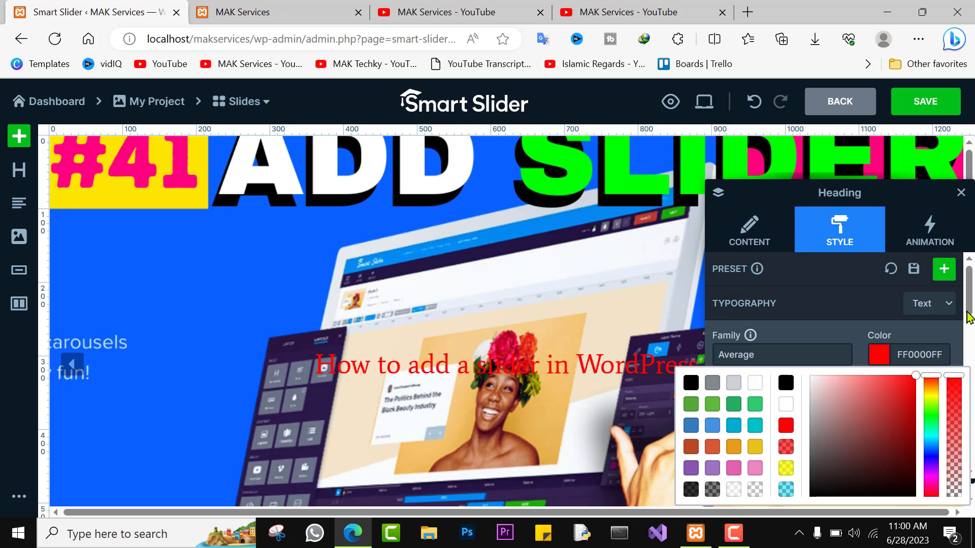
left_click(946, 333)
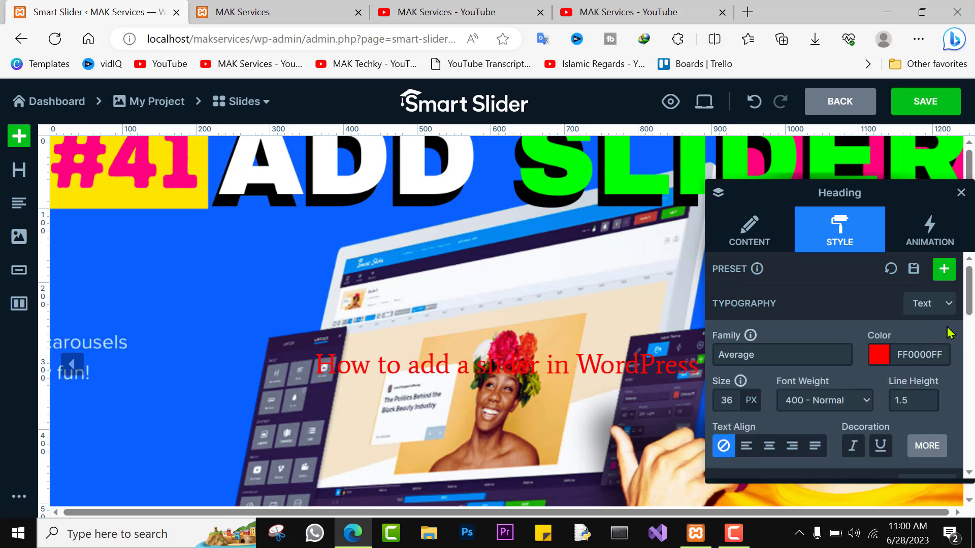
left_click(823, 401)
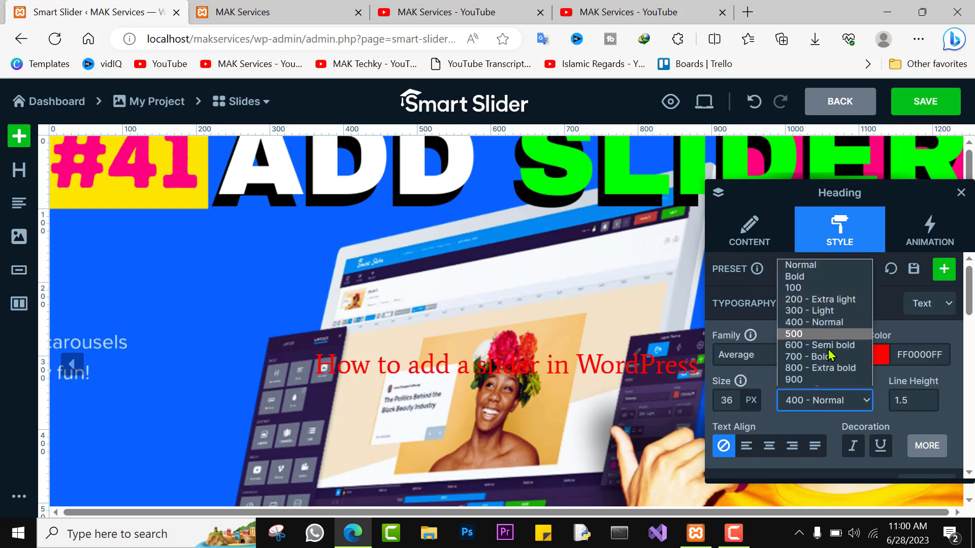
left_click(824, 371)
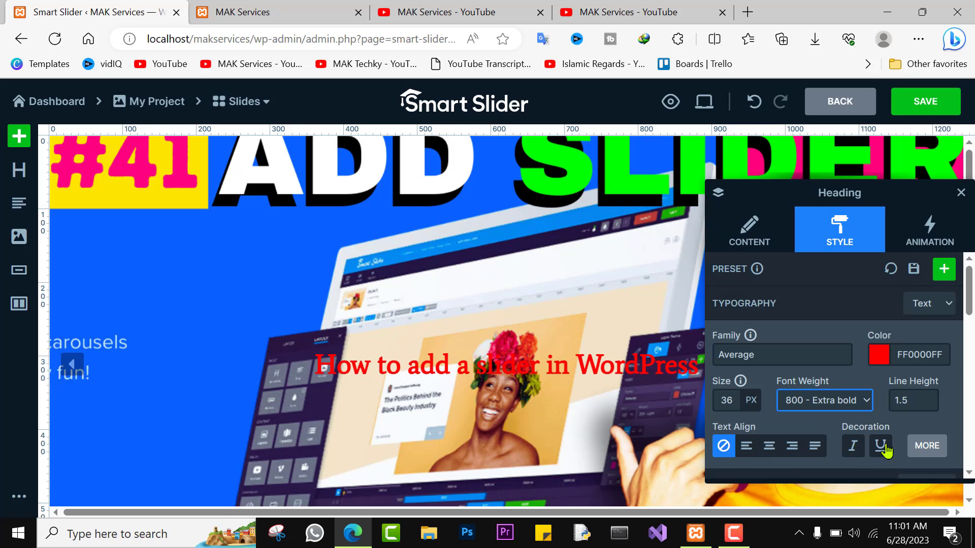
Expand the heading's additional typography options and review the spacing, transform, text shadow and CSS settings.
left_click(918, 456)
scroll(918, 455, "down", 4)
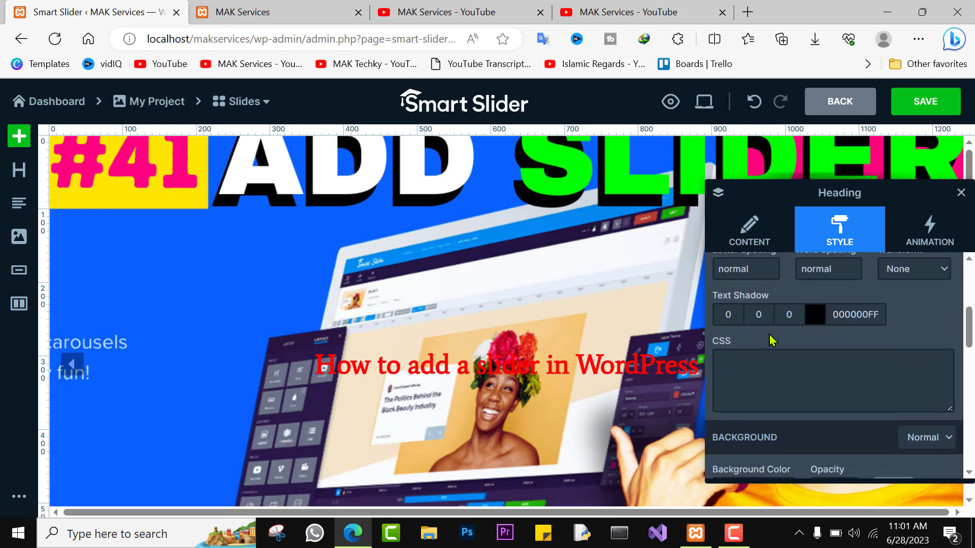
scroll(840, 384, "up", 5)
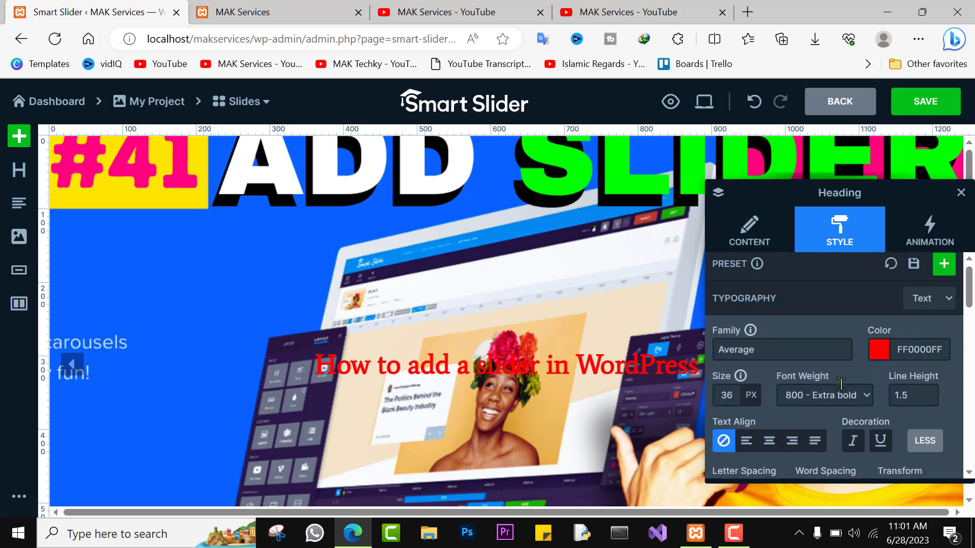
scroll(840, 384, "down", 2)
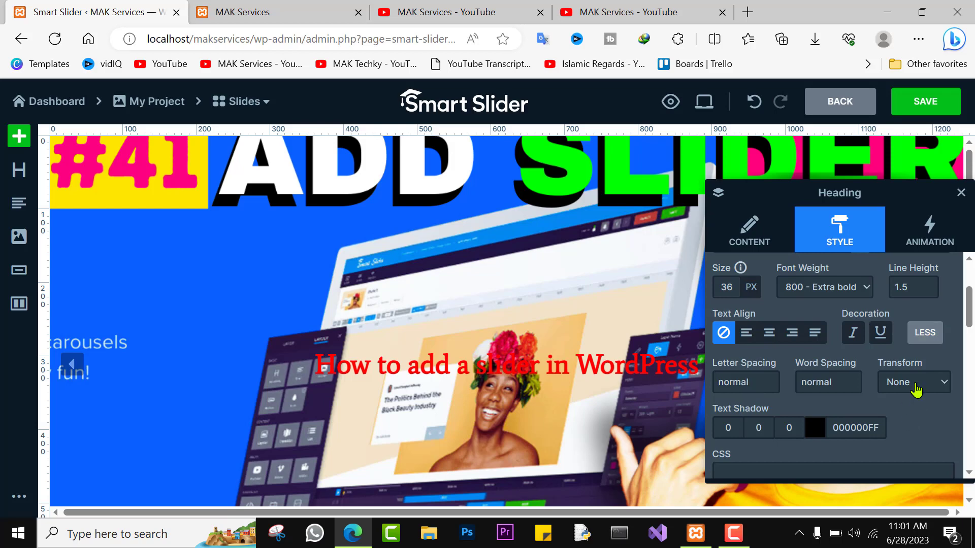
Set the heading's background color to black 000000FF.
scroll(914, 391, "down", 4)
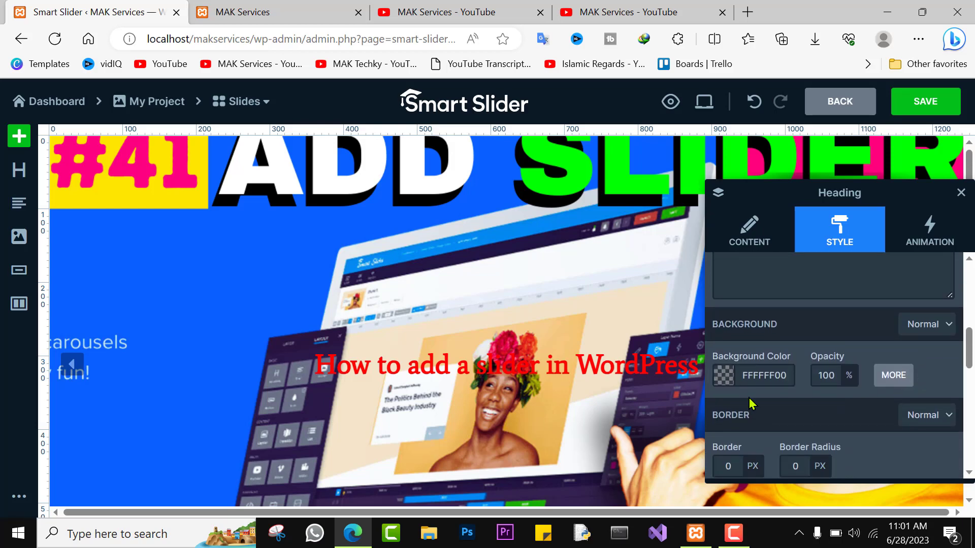
left_click(724, 376)
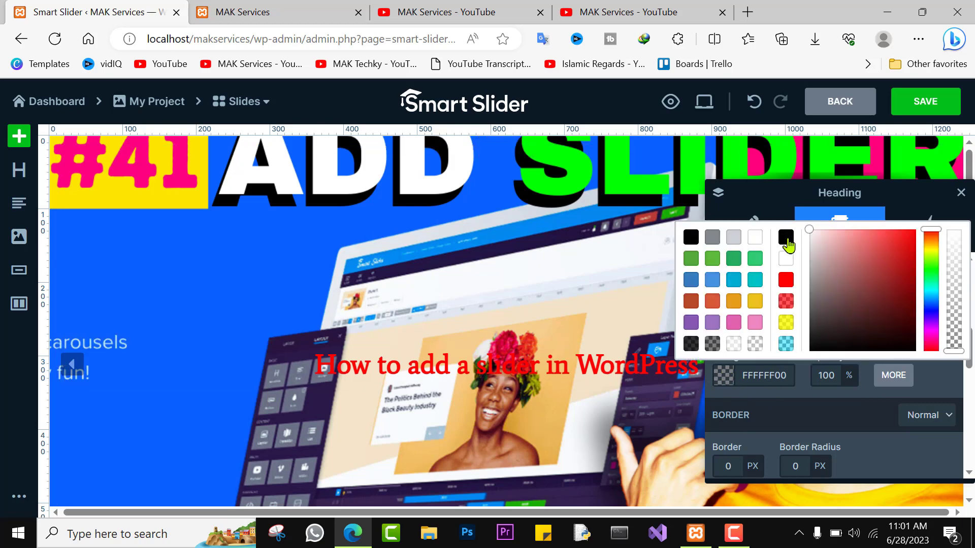
left_click(785, 237)
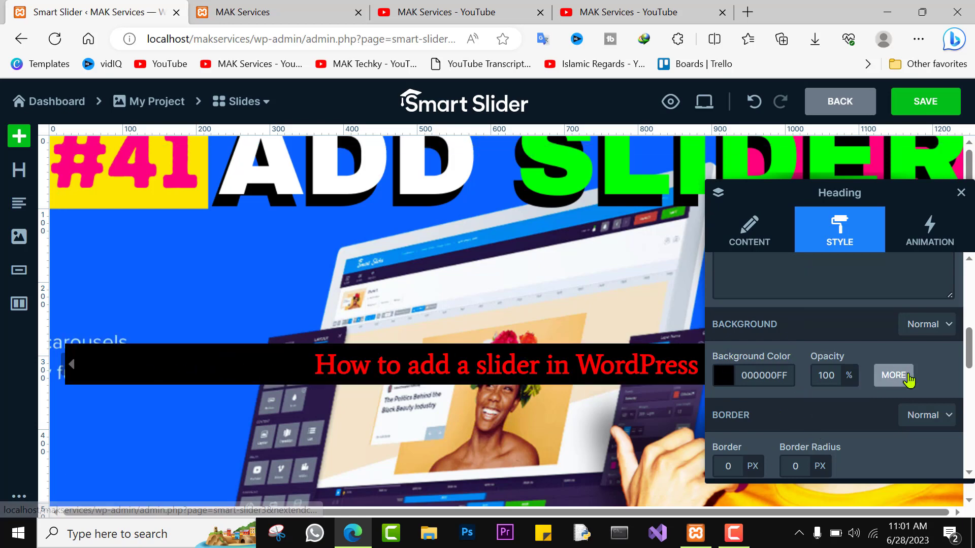
Expand the heading's extra background options and review its border, spacing, responsive, effect, position, size, advanced and animation settings.
mouse_move(838, 386)
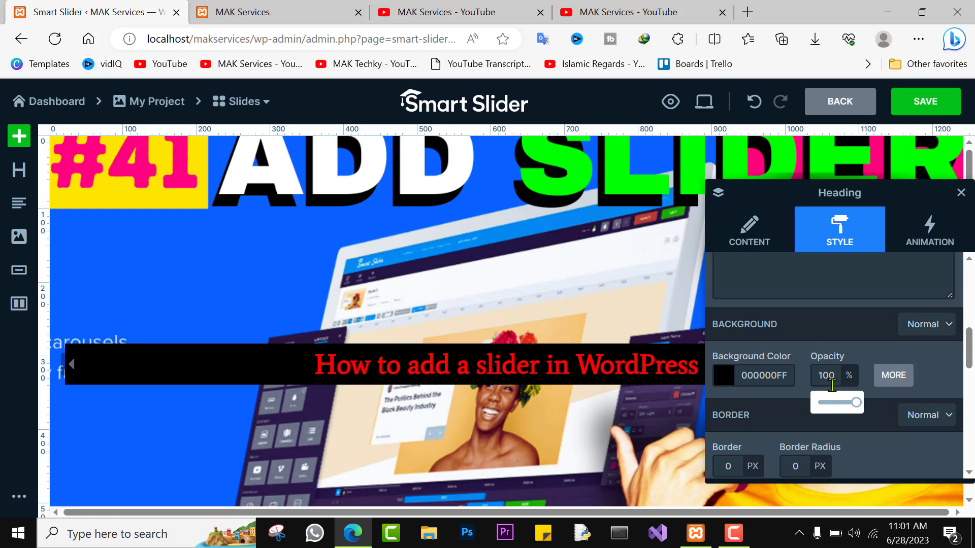
left_click(892, 377)
scroll(843, 406, "down", 3)
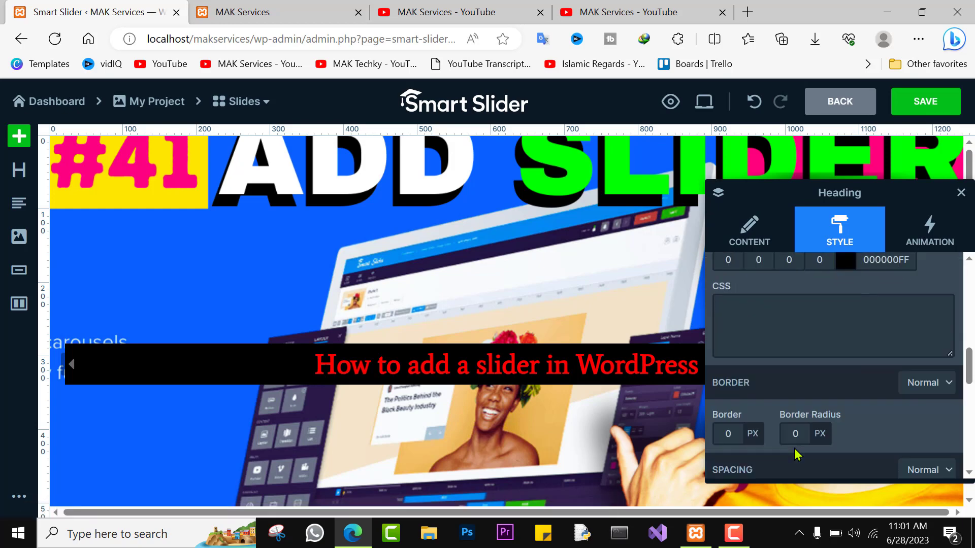
scroll(796, 439, "down", 1)
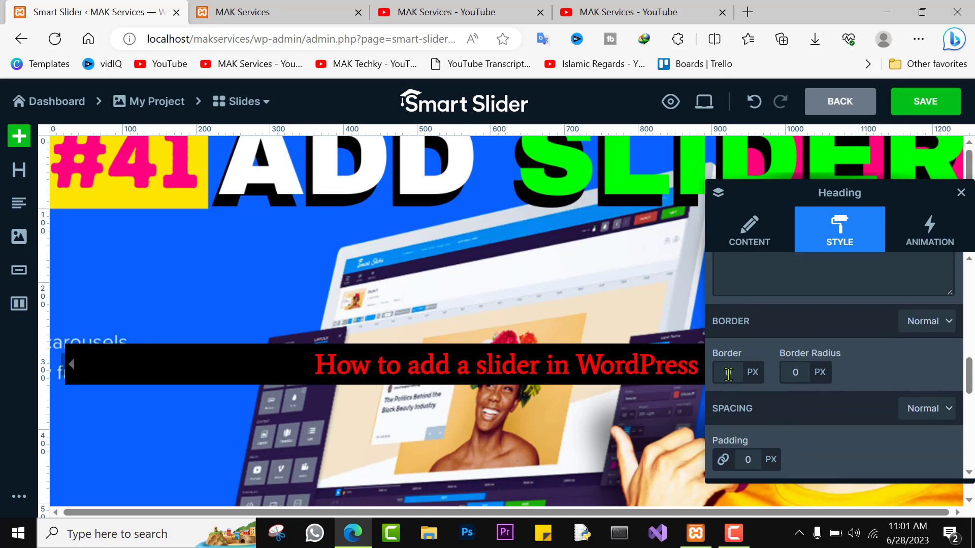
scroll(728, 375, "down", 2)
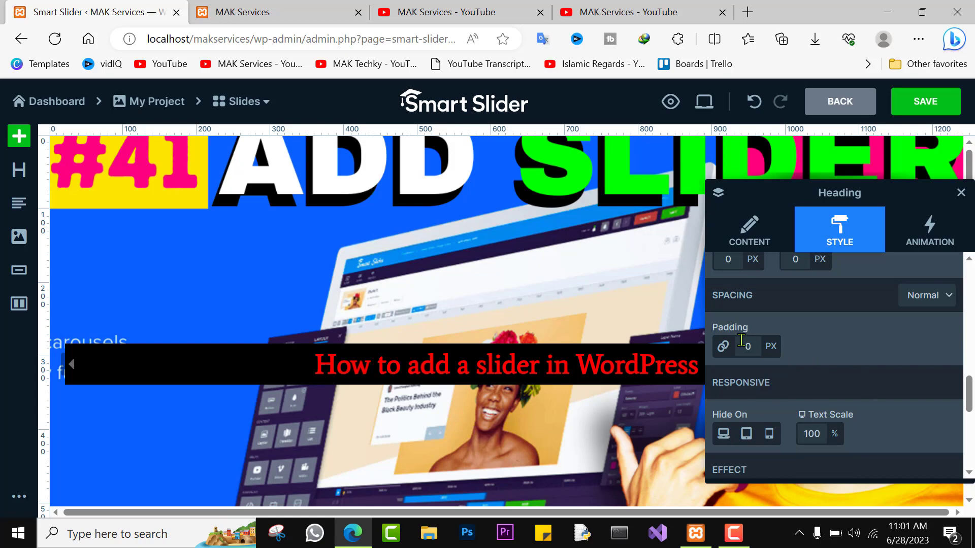
scroll(812, 404, "down", 2)
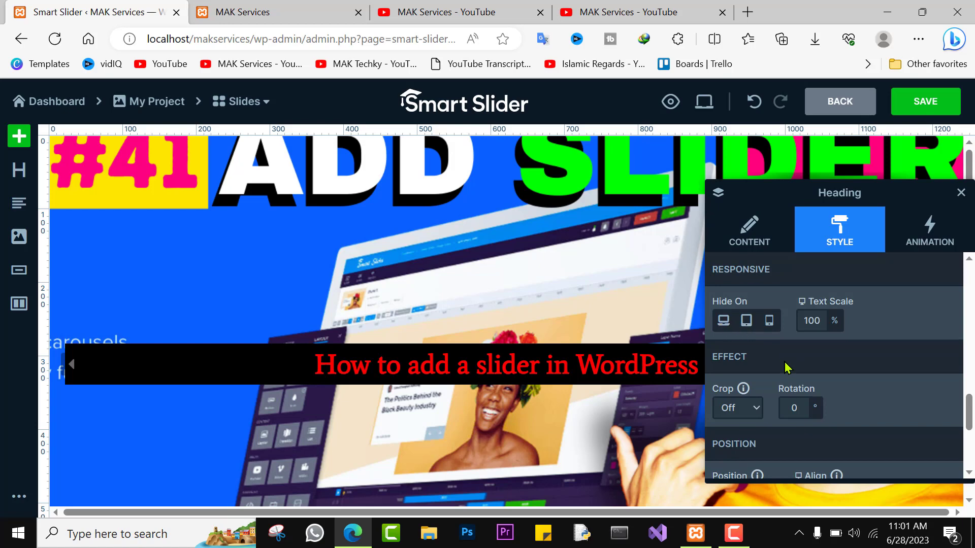
scroll(785, 366, "down", 2)
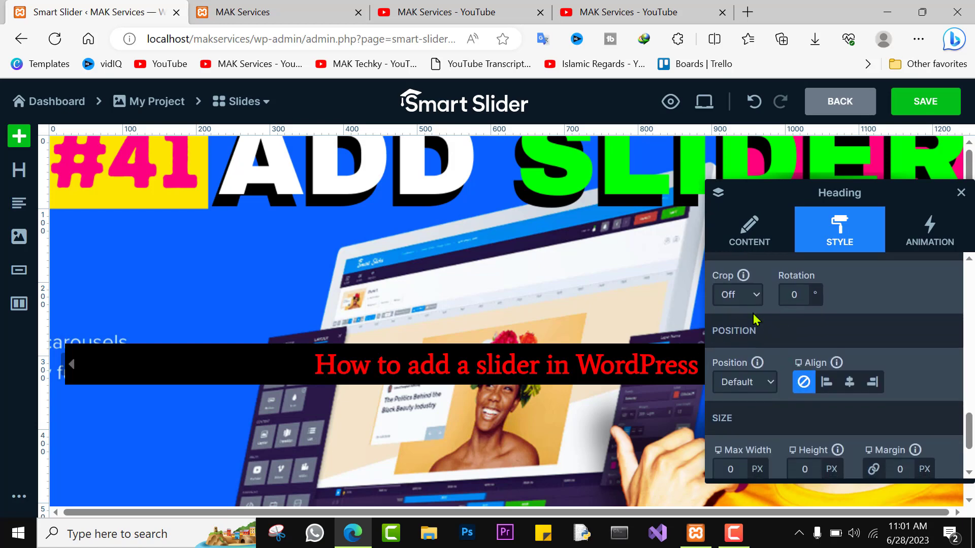
scroll(755, 319, "down", 2)
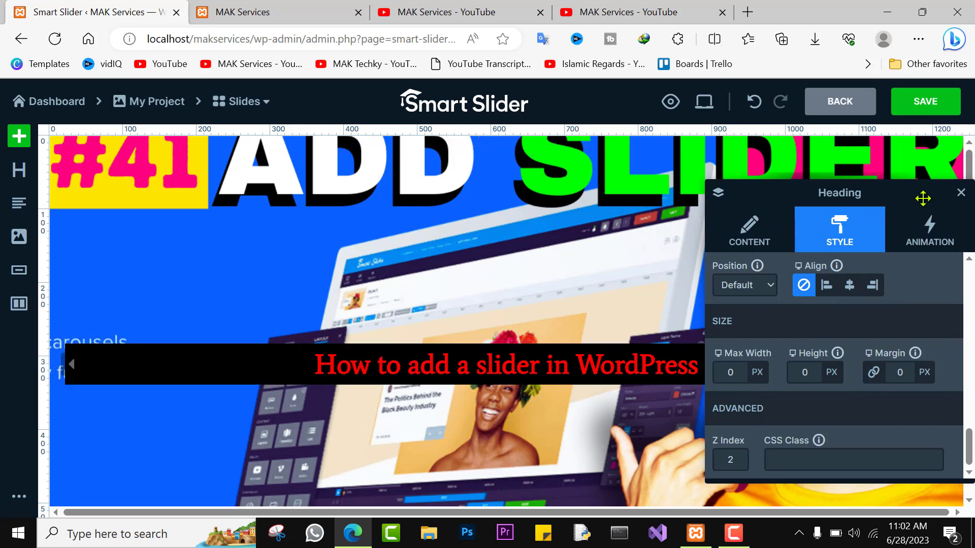
left_click(925, 242)
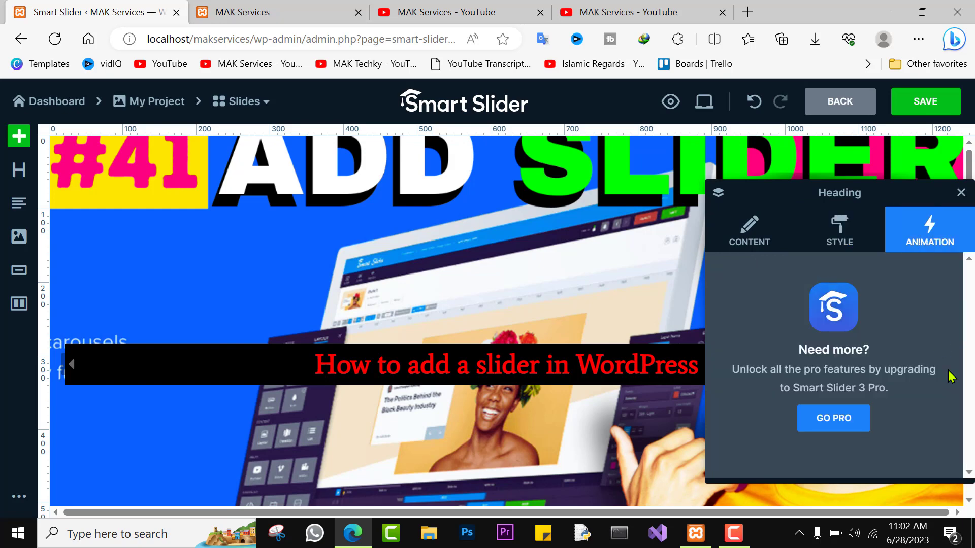
Link the heading to the MAK Services YouTube channel by copying the channel's URL from its open page, and save the slide.
left_click(757, 243)
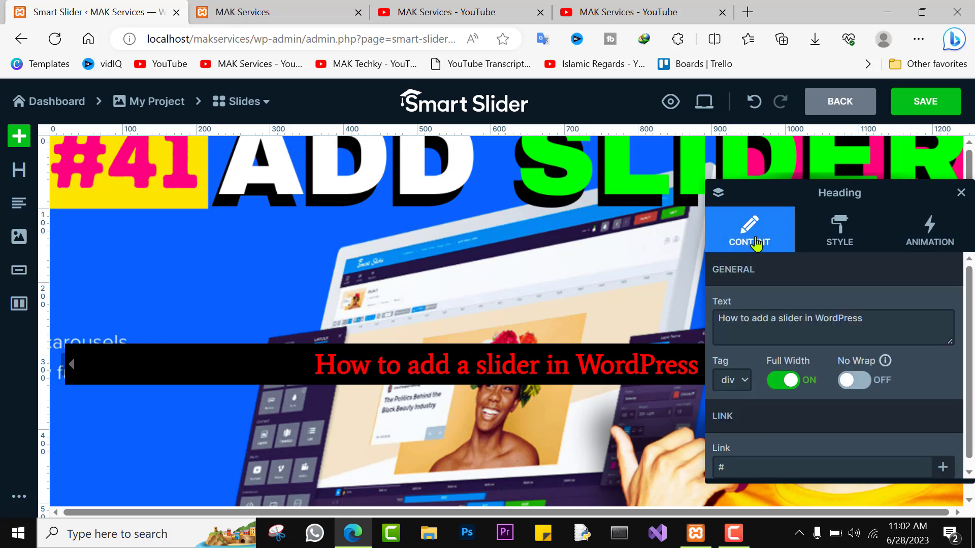
scroll(812, 411, "down", 1)
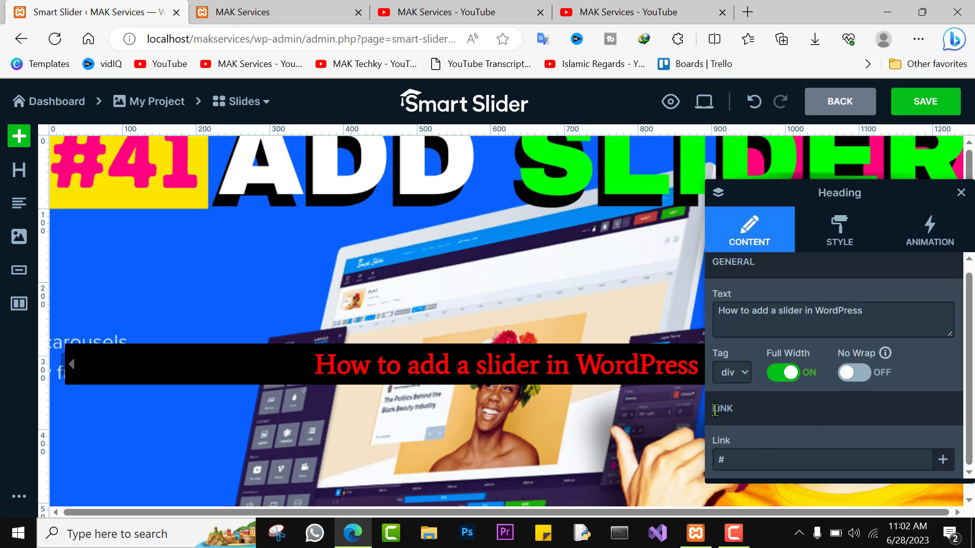
left_click_drag(712, 415, 757, 412)
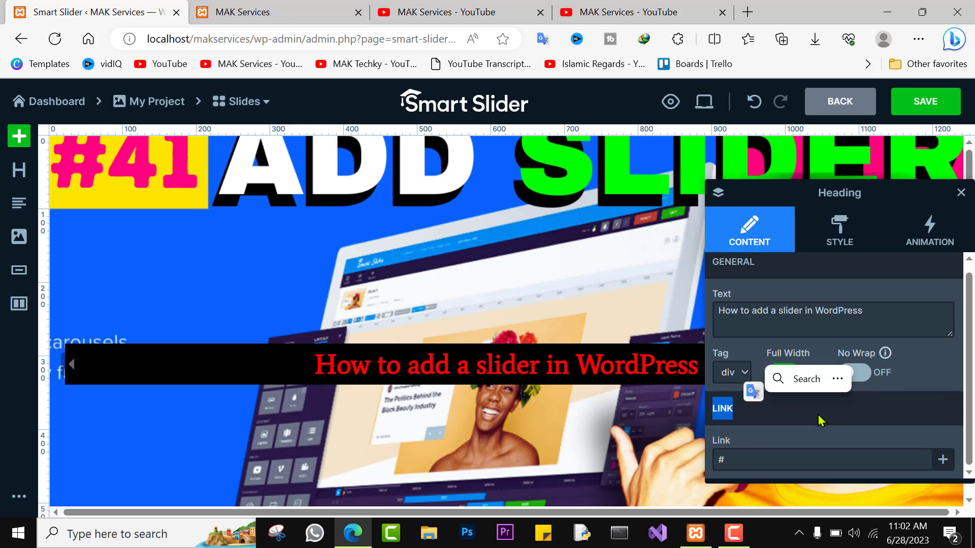
left_click(782, 416)
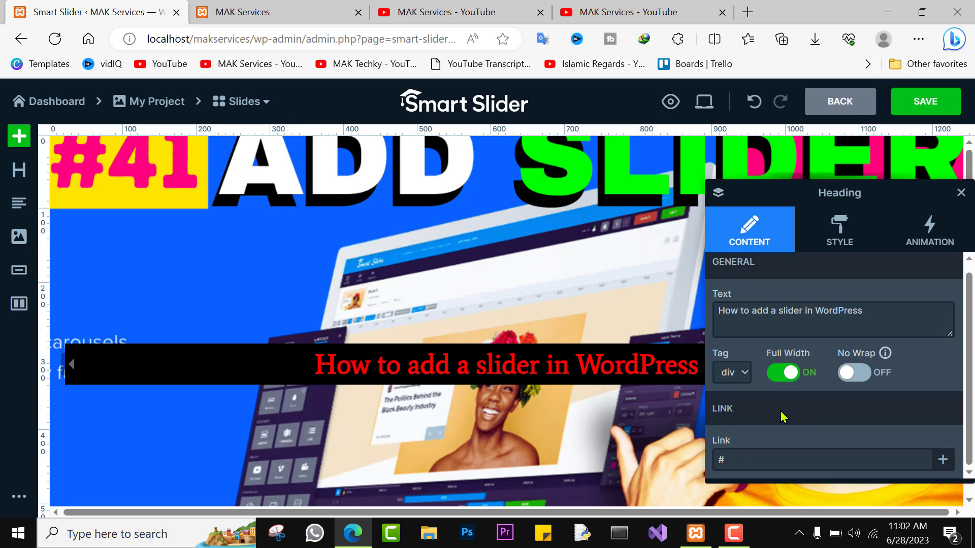
left_click(730, 463)
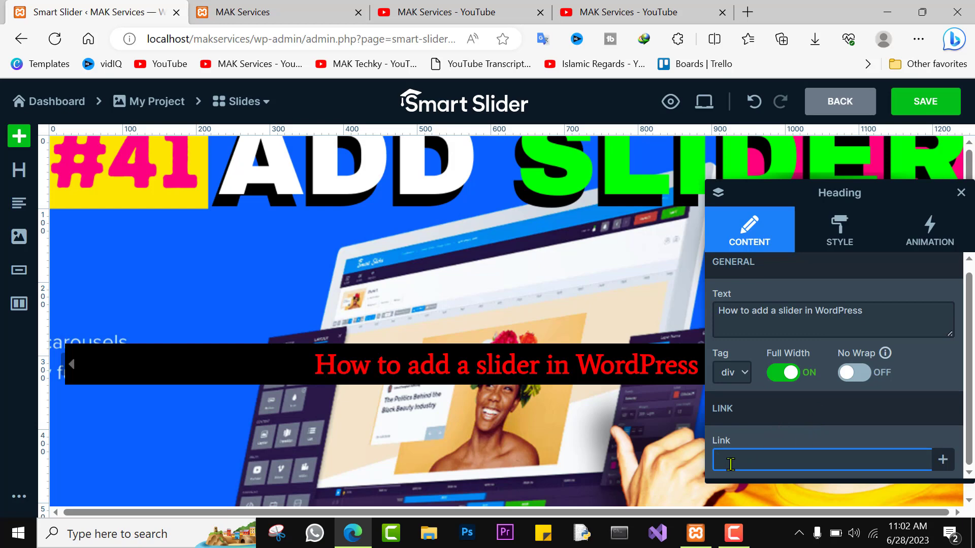
left_click(461, 12)
double_click(451, 38)
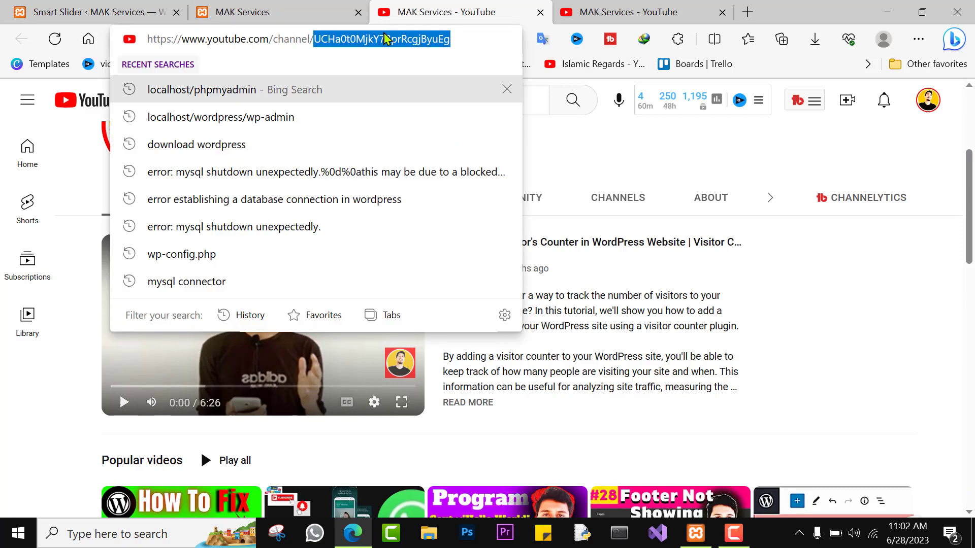
triple_click(466, 40)
key("ctrl+c")
left_click(96, 12)
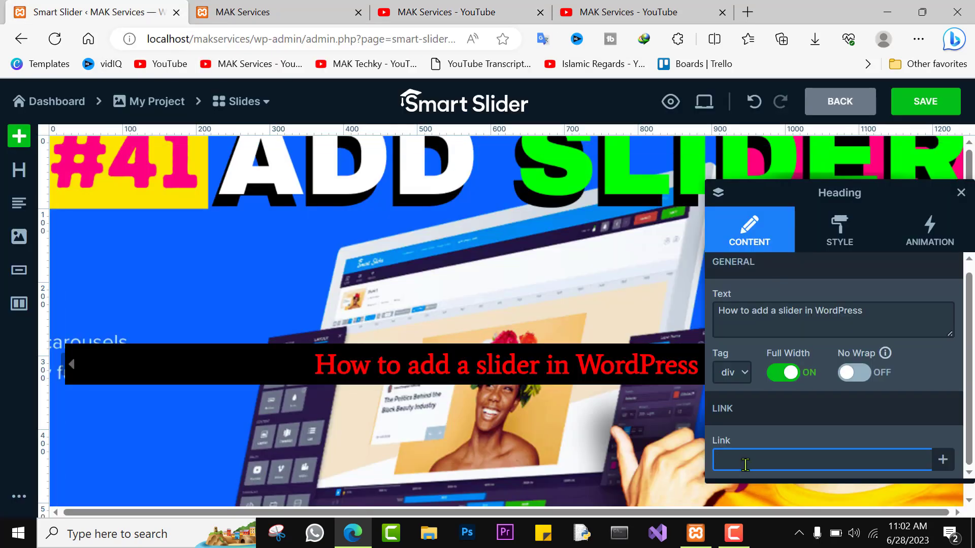
key("ctrl+v")
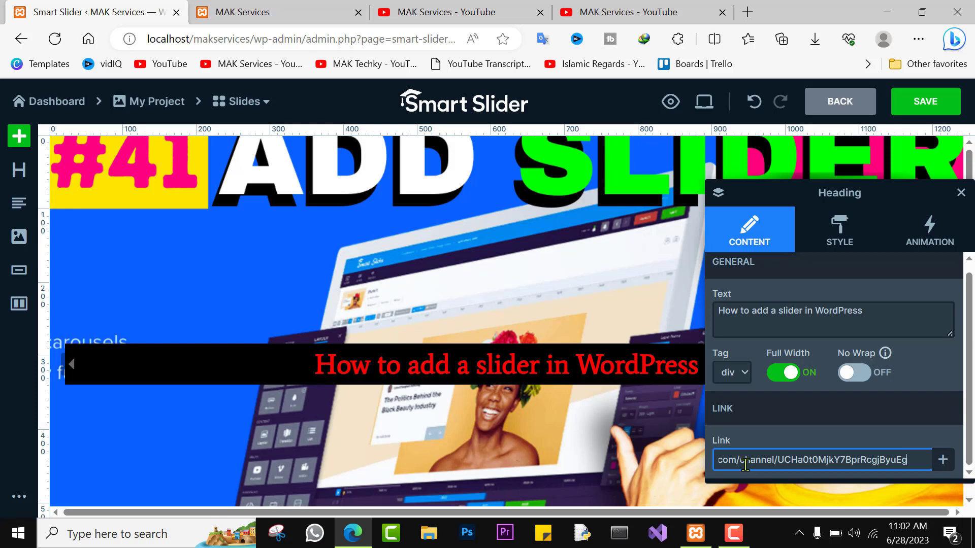
left_click(936, 105)
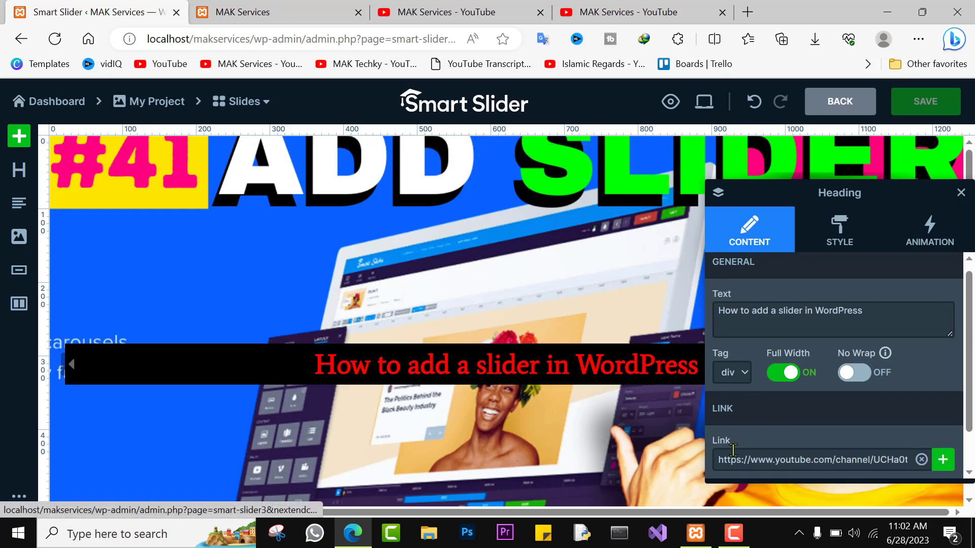
Reload the site's front page, advance to the slide with the new heading and test its link in a new tab, closing it again.
left_click(249, 11)
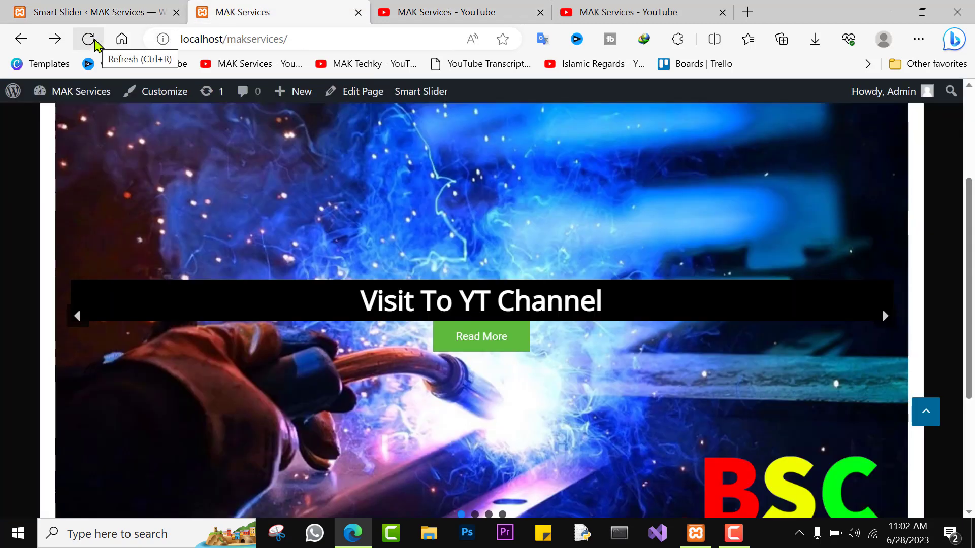
left_click(94, 40)
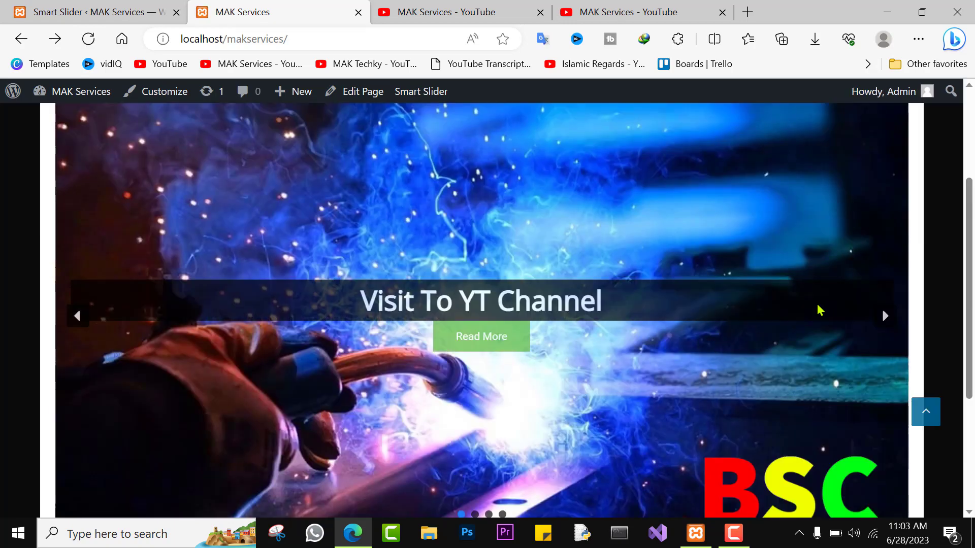
left_click(892, 330)
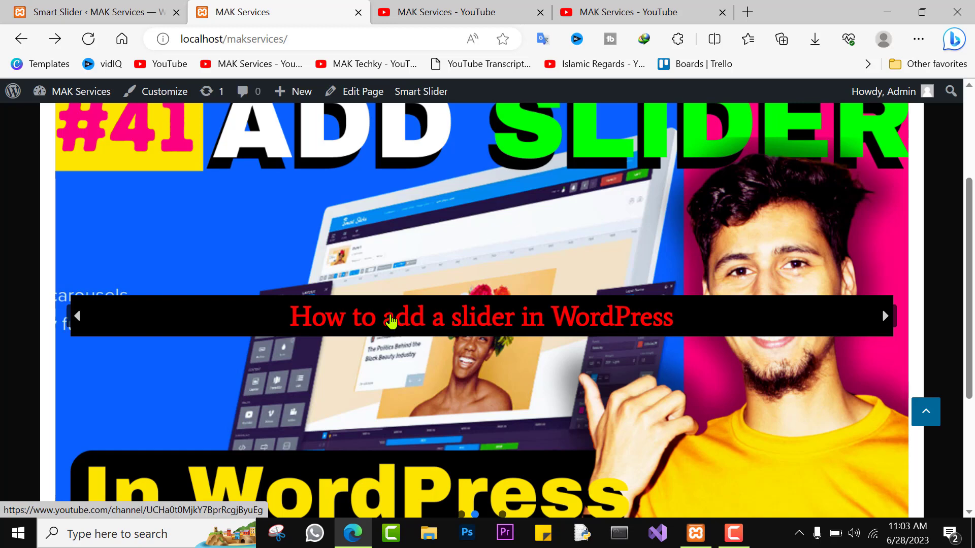
right_click(390, 316)
left_click(427, 18)
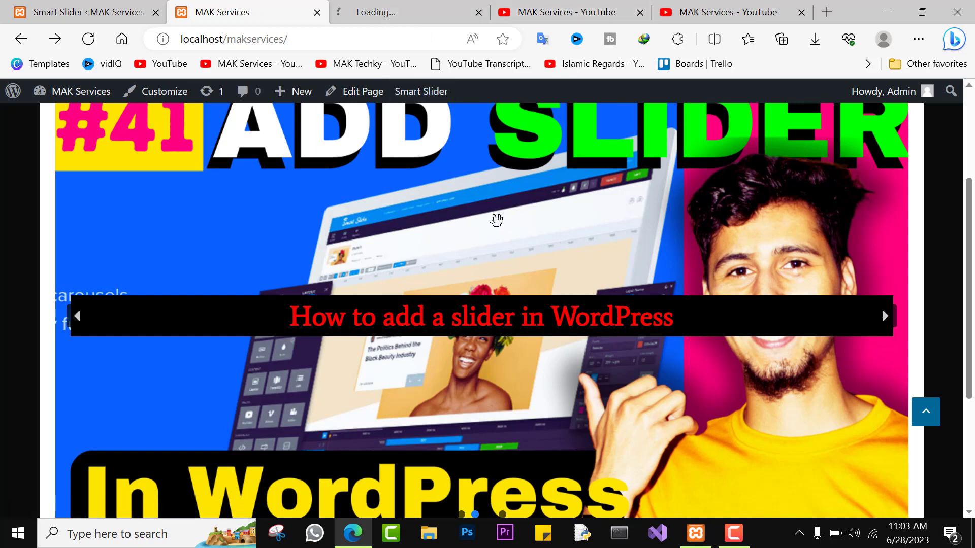
left_click(421, 9)
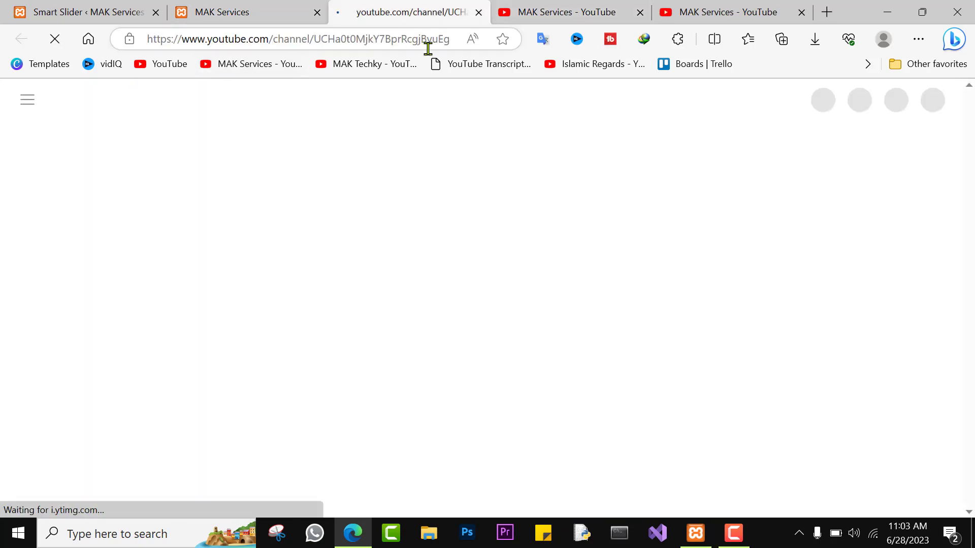
left_click(478, 12)
left_click(220, 15)
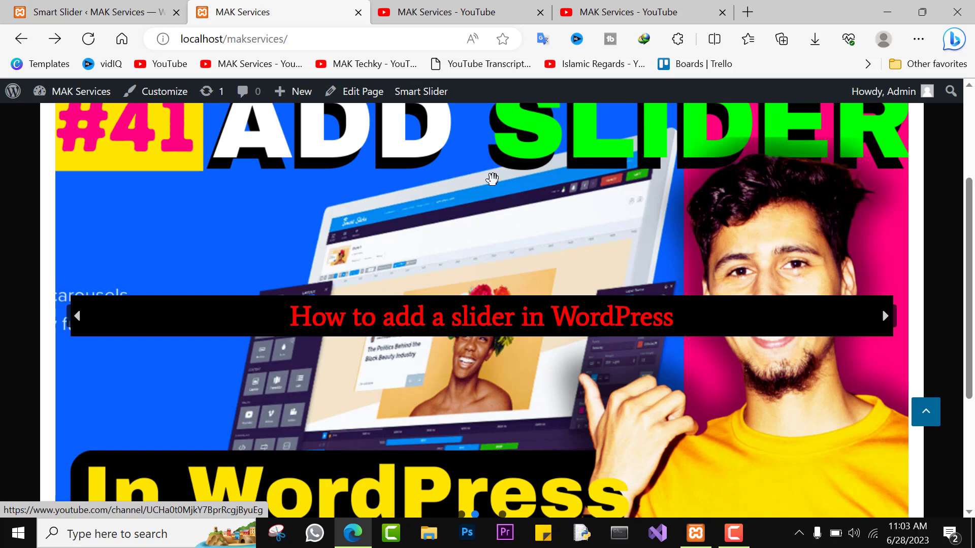
Add a button layer below the heading in the slide editor and set its label to Read More.
left_click(94, 7)
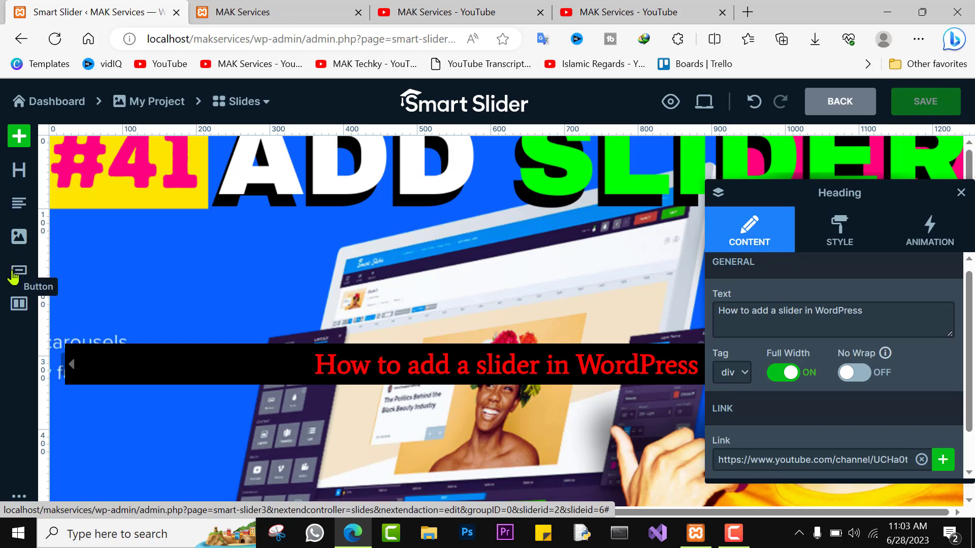
left_click_drag(13, 277, 508, 412)
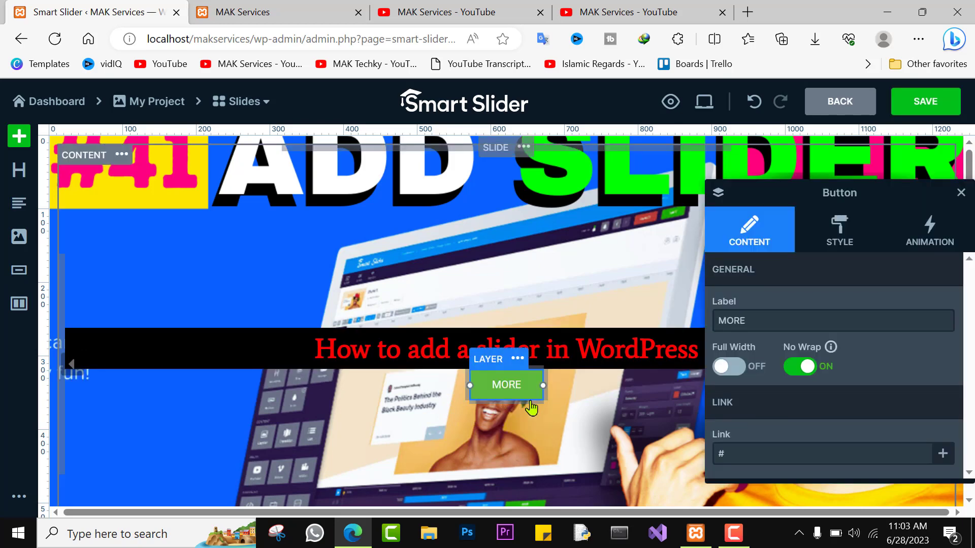
double_click(788, 321)
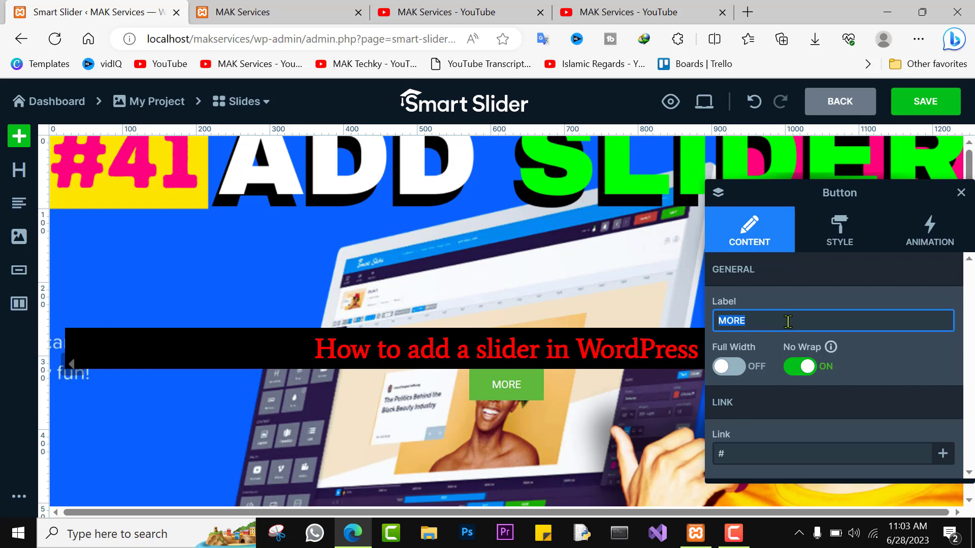
left_click(787, 321)
key("BackSpace")
key("BackSpace")
key("BackSpace")
key("BackSpace")
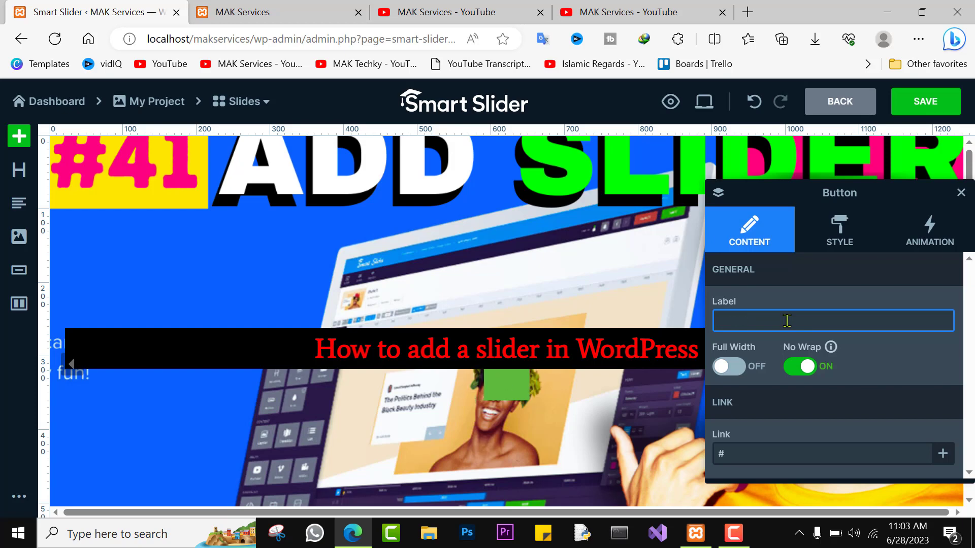
type("Read More")
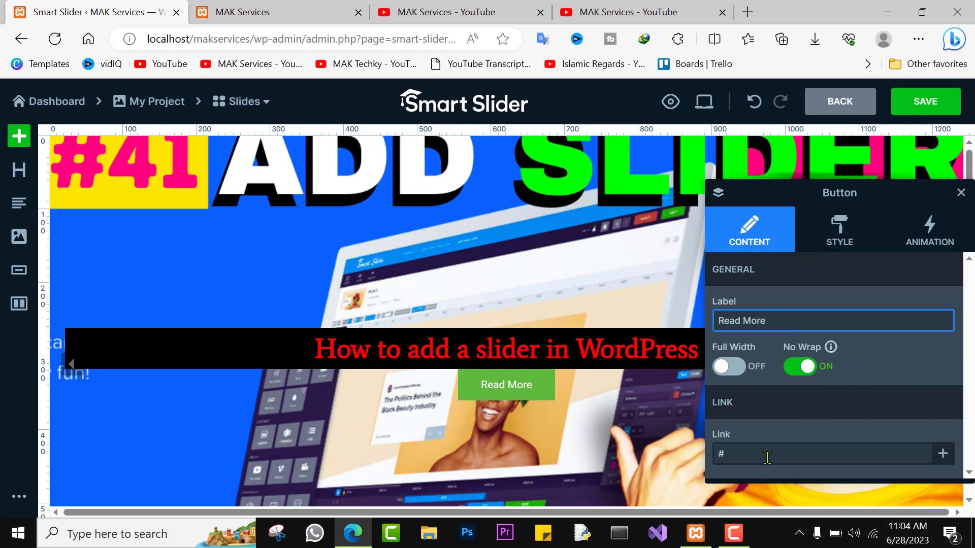
Copy the link of the Best Free SMART SLIDER In WordPress video from the MAK Services YouTube channel and return to the slide editor.
left_click(736, 461)
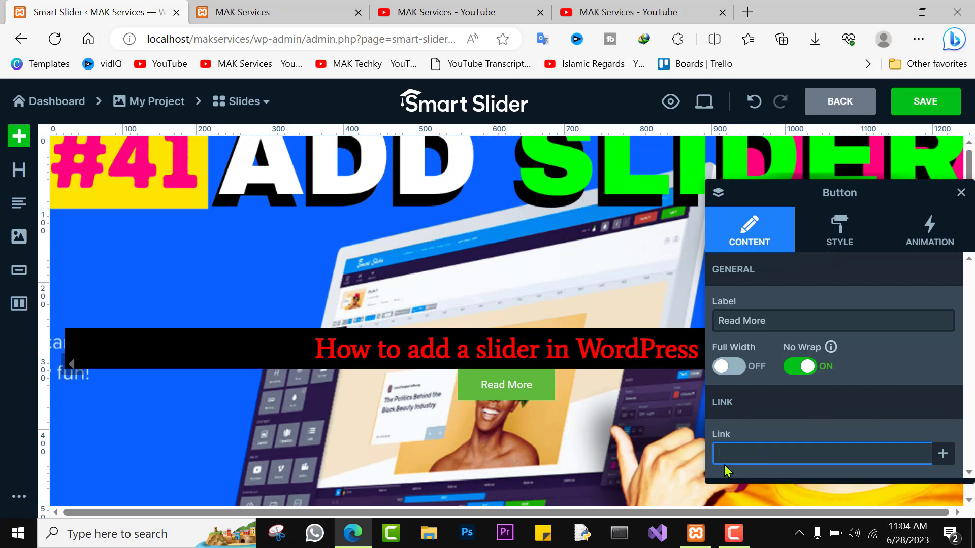
left_click(658, 5)
scroll(371, 443, "down", 9)
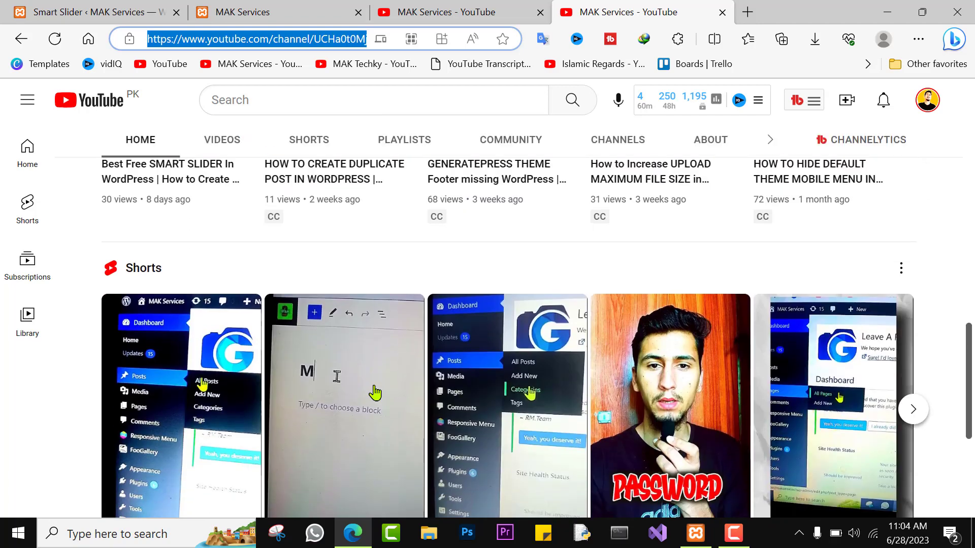
scroll(375, 393, "up", 4)
left_click(251, 386)
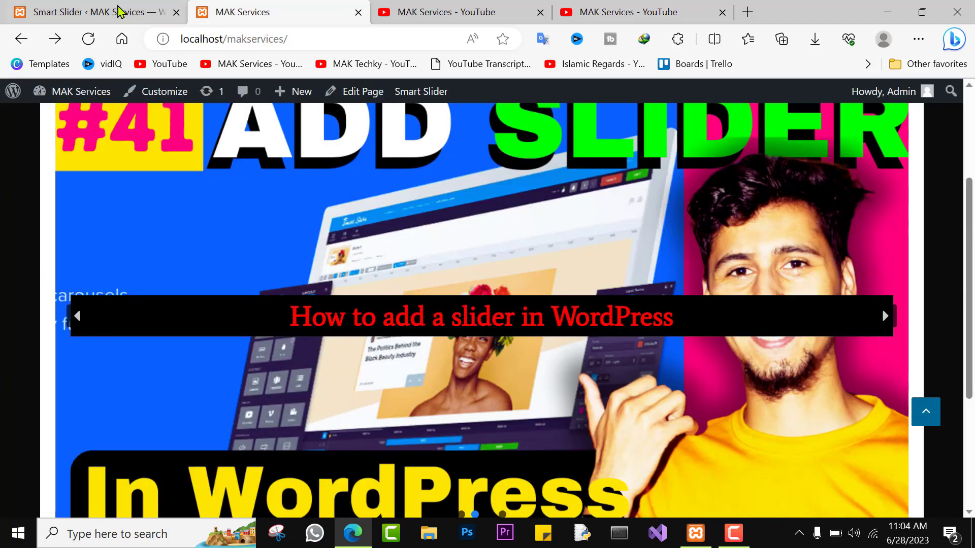
left_click(122, 12)
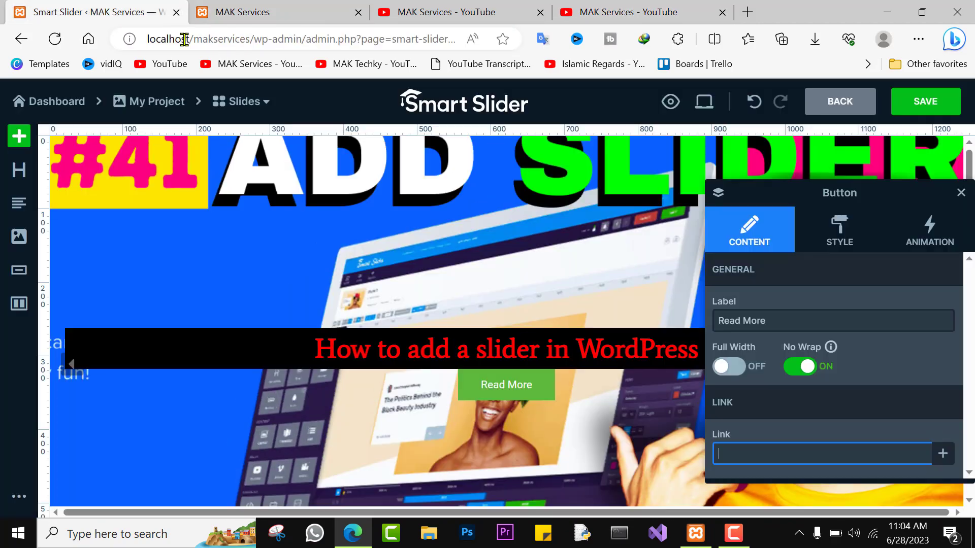
key("ctrl+f")
type("https://youtu.be/ggG-ikqct80")
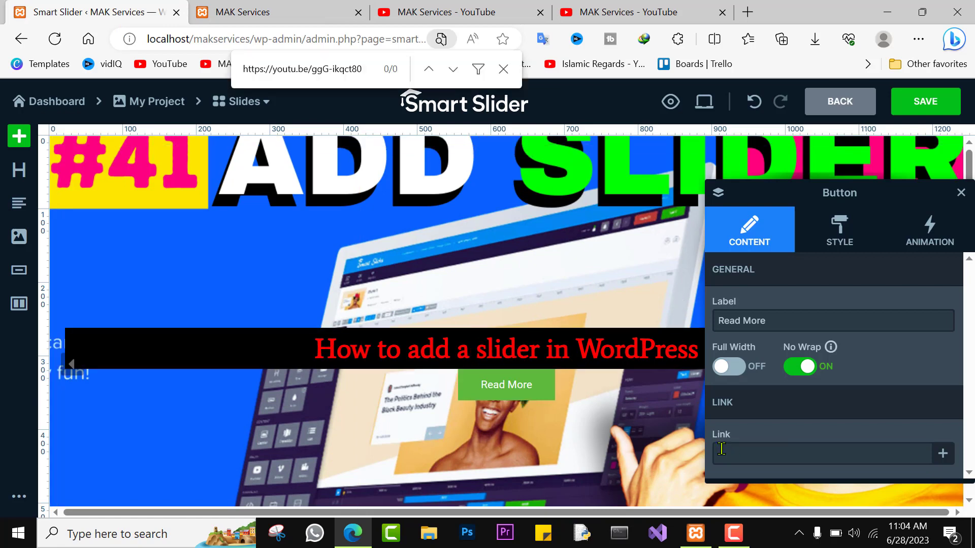
left_click(721, 451)
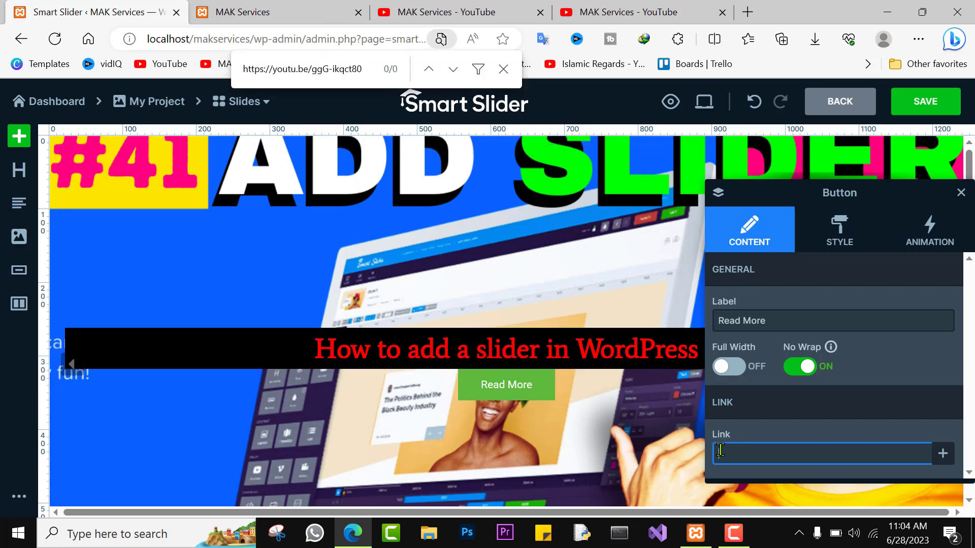
type("https://youtu.be/ggG-ikqct80")
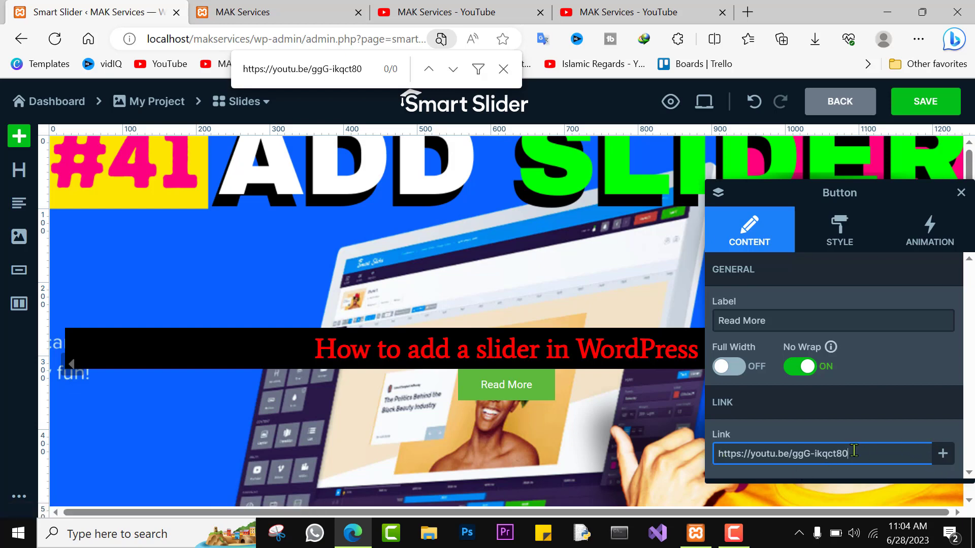
left_click(941, 462)
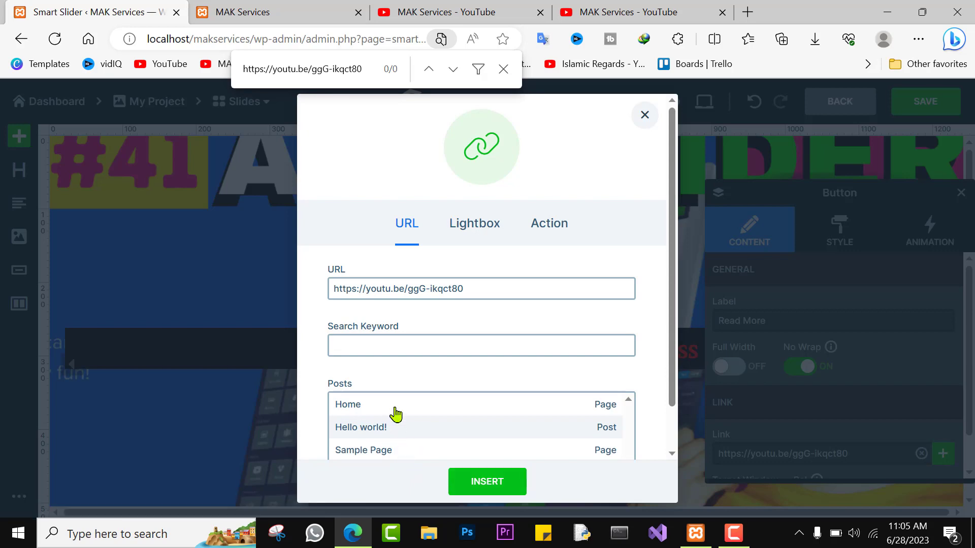
left_click(463, 484)
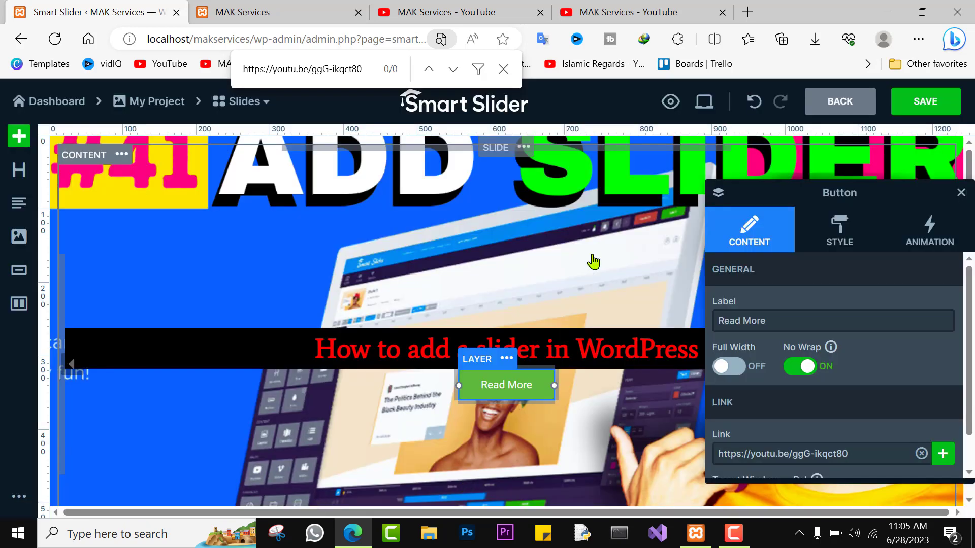
Set the Read More button's background color to red, FF0000FF.
left_click(840, 243)
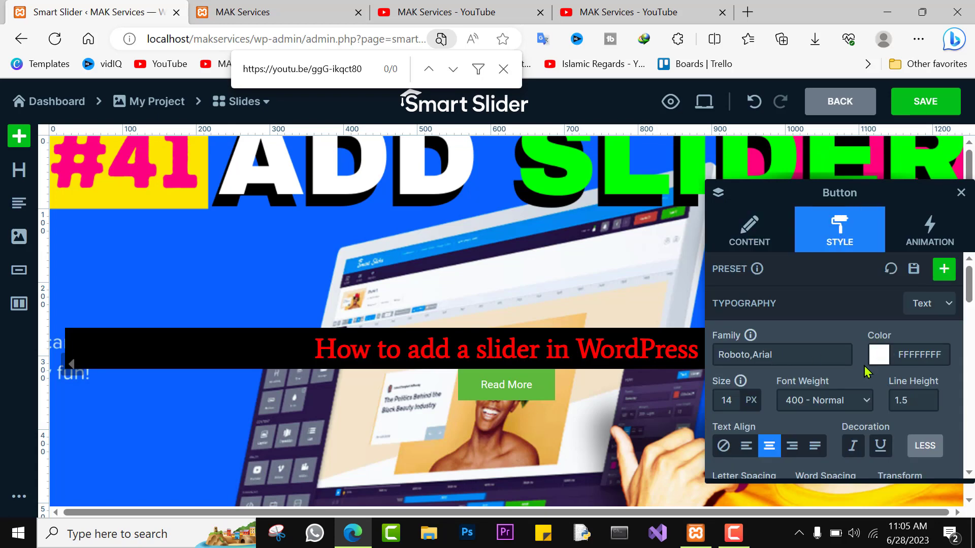
scroll(866, 372, "down", 6)
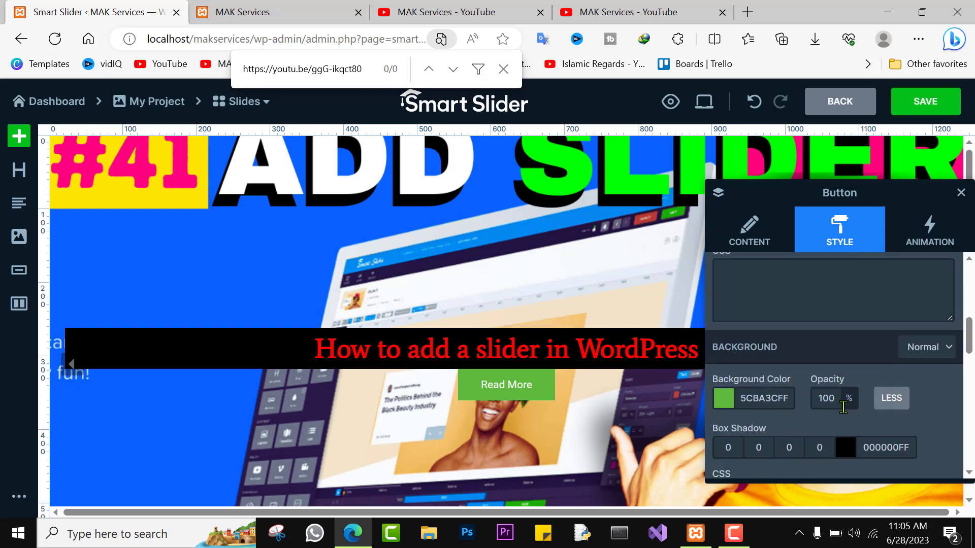
scroll(843, 407, "down", 1)
left_click(724, 378)
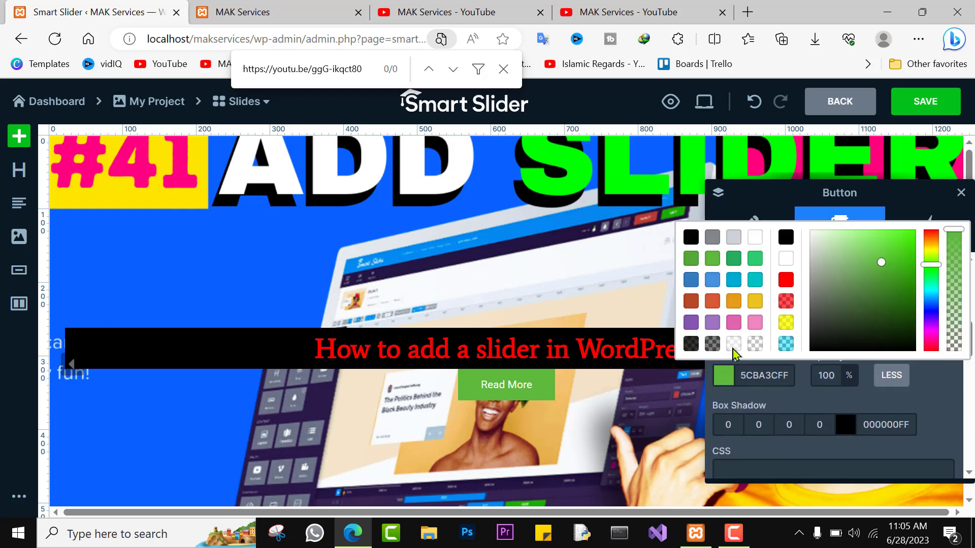
left_click(785, 280)
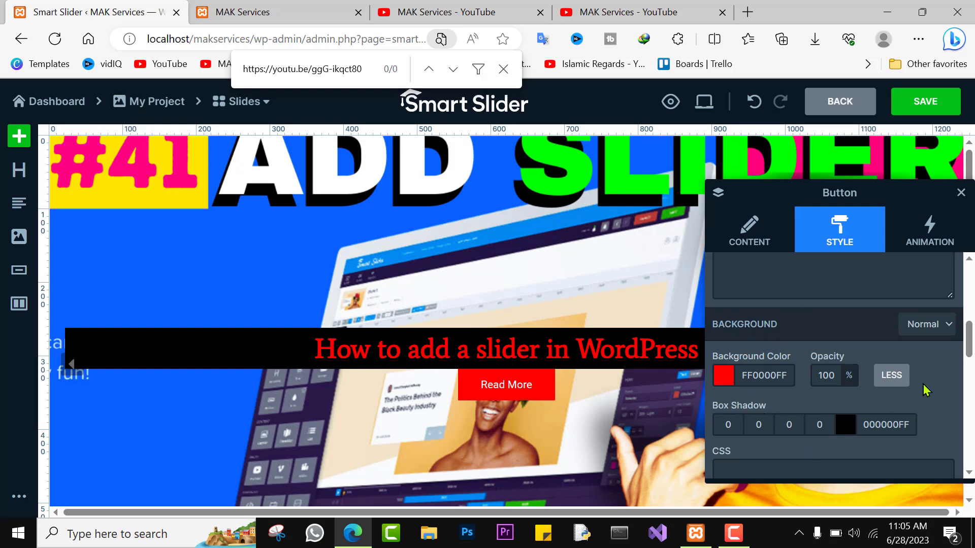
Review the button's border, spacing, position, size, advanced and animation settings, and save the slide.
scroll(924, 390, "down", 10)
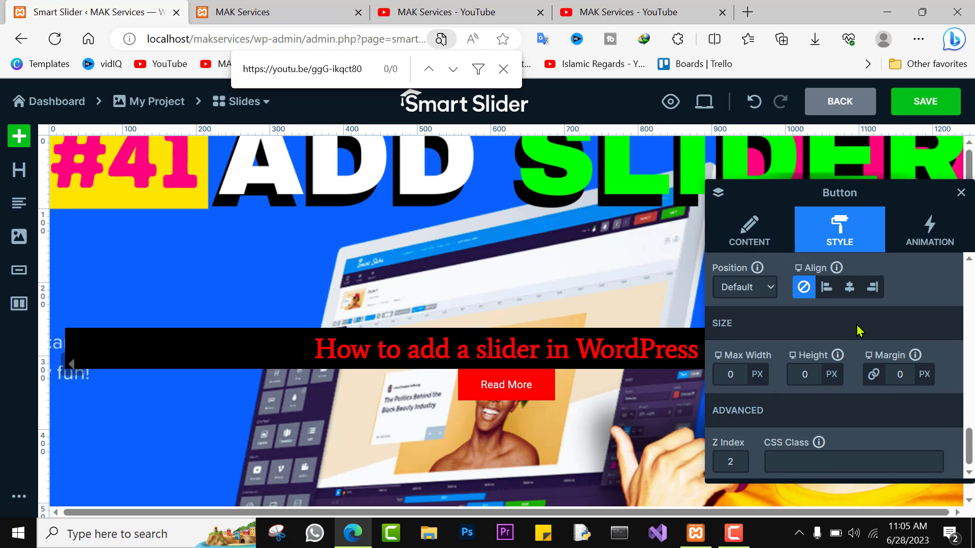
scroll(851, 316, "up", 5)
scroll(850, 331, "up", 2)
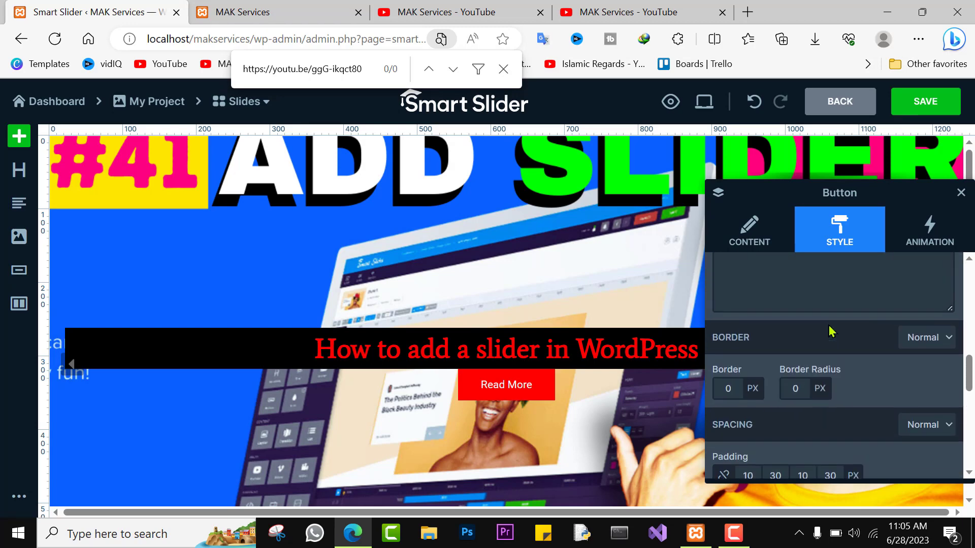
scroll(831, 330, "up", 5)
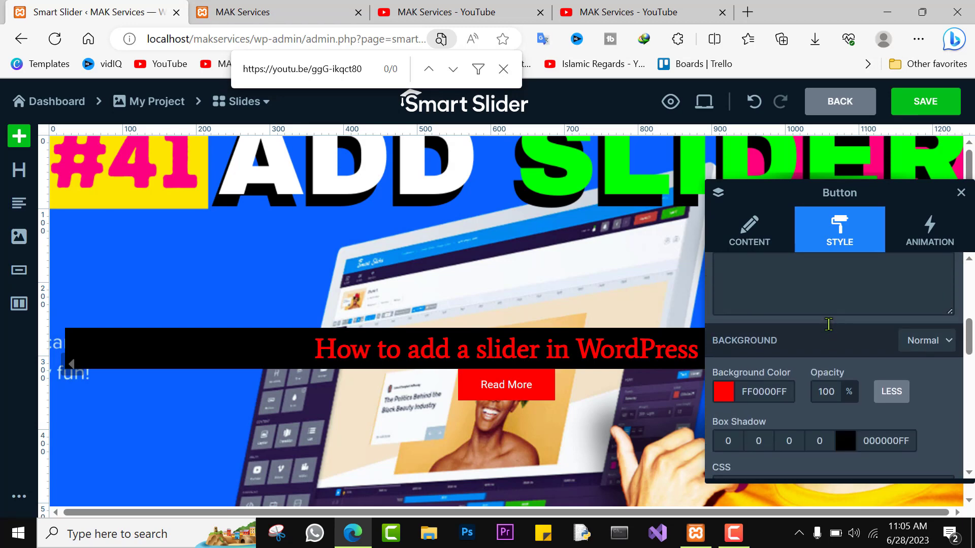
left_click(934, 239)
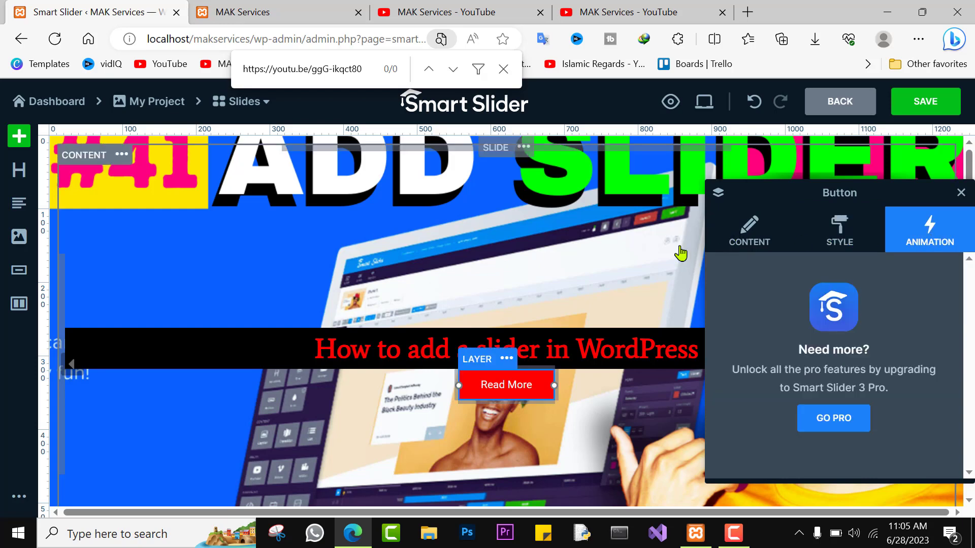
left_click(913, 109)
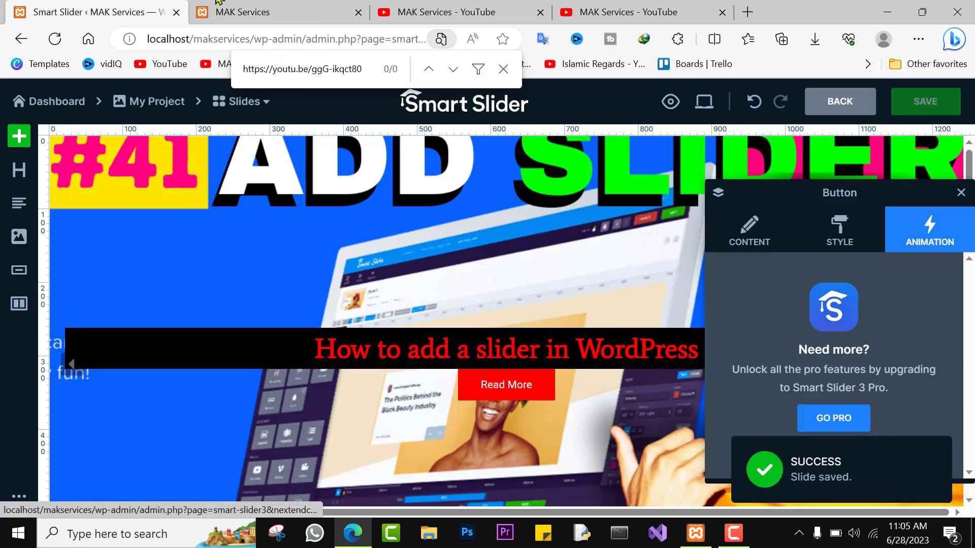
Reload the site's front page, advance to the edited slide and test its Read More button, pausing the video it opens.
left_click(266, 11)
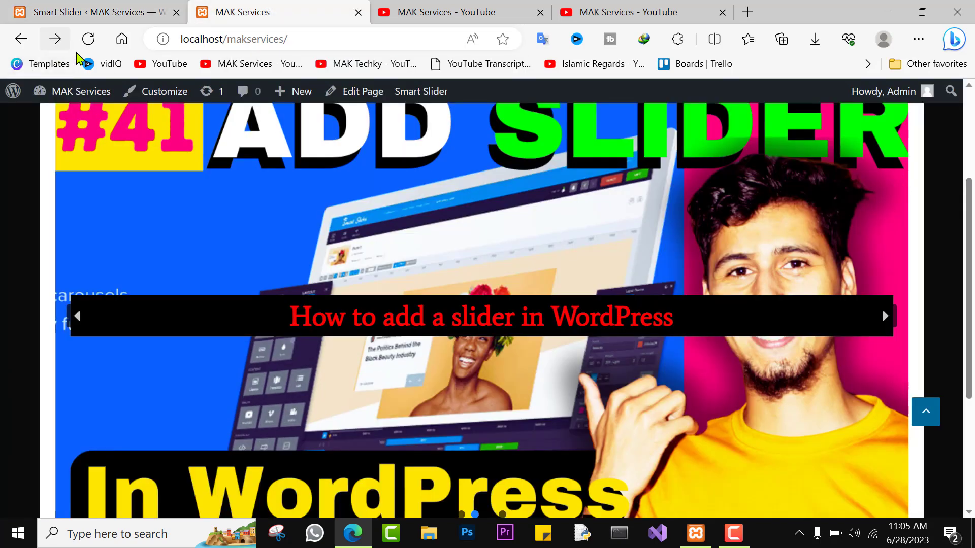
left_click(88, 39)
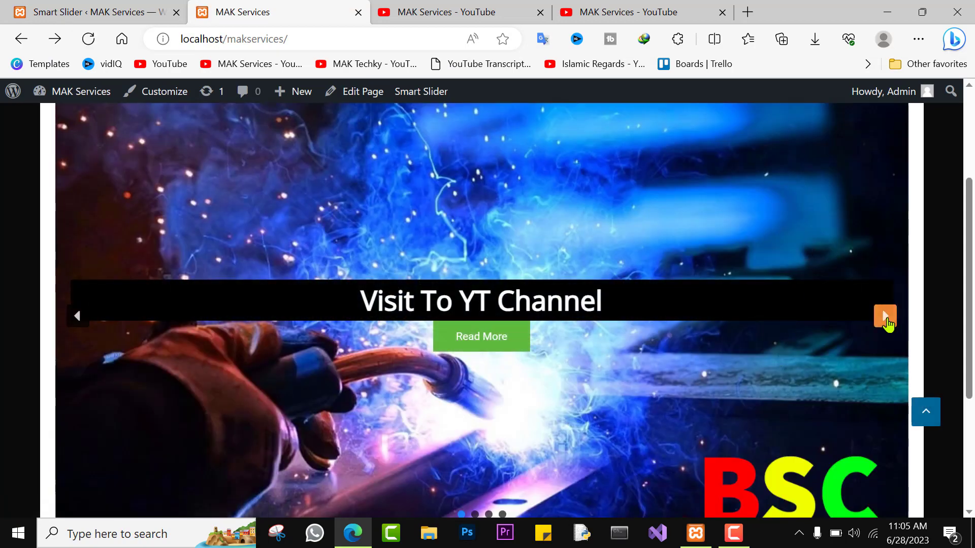
left_click(885, 317)
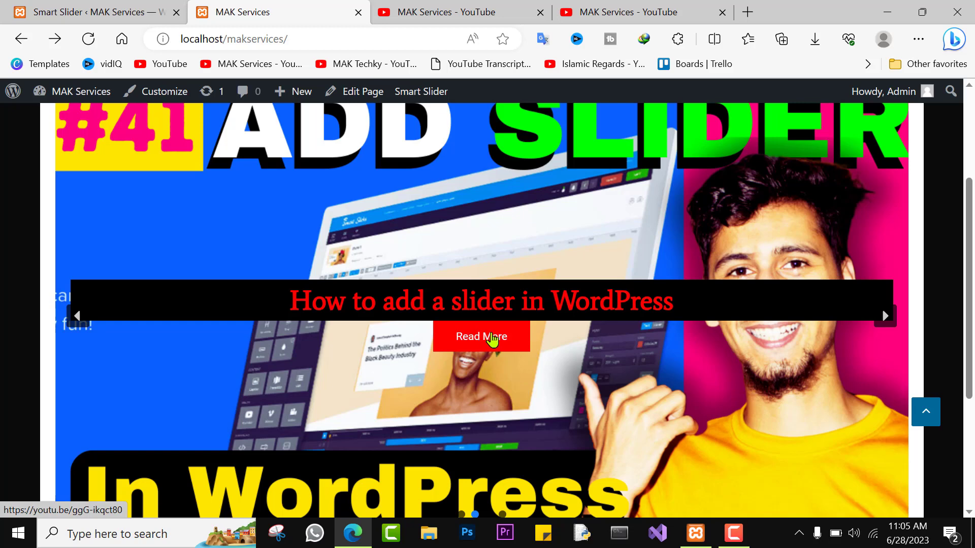
left_click(491, 339)
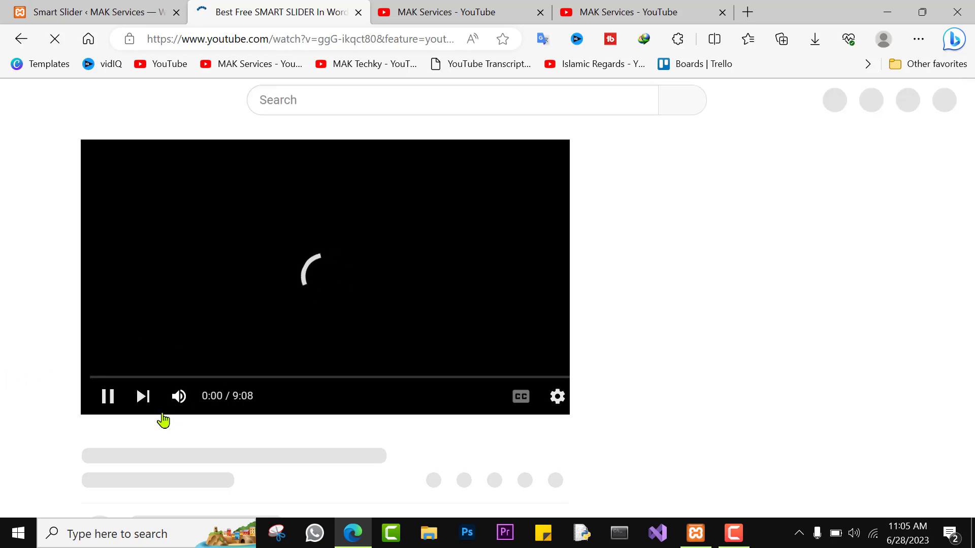
left_click(105, 406)
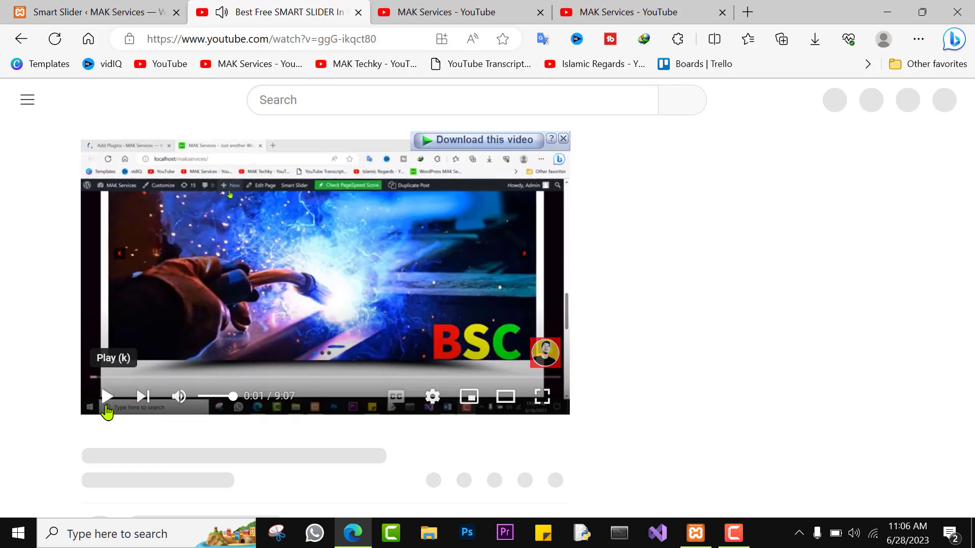